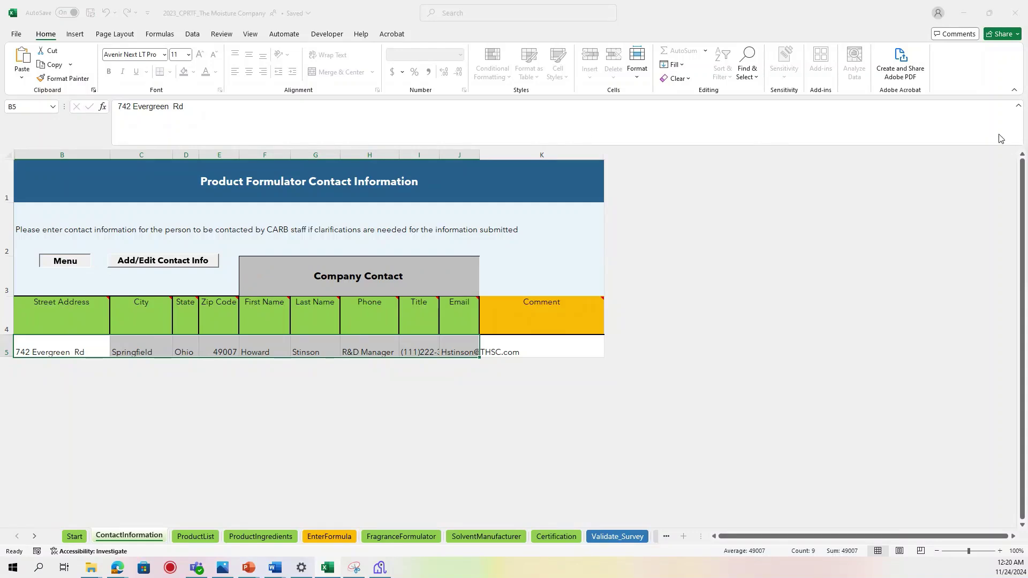
Bring the Main Menu window into view, lengthen it to show every option, and close it.
drag(1027, 122, 208, 206)
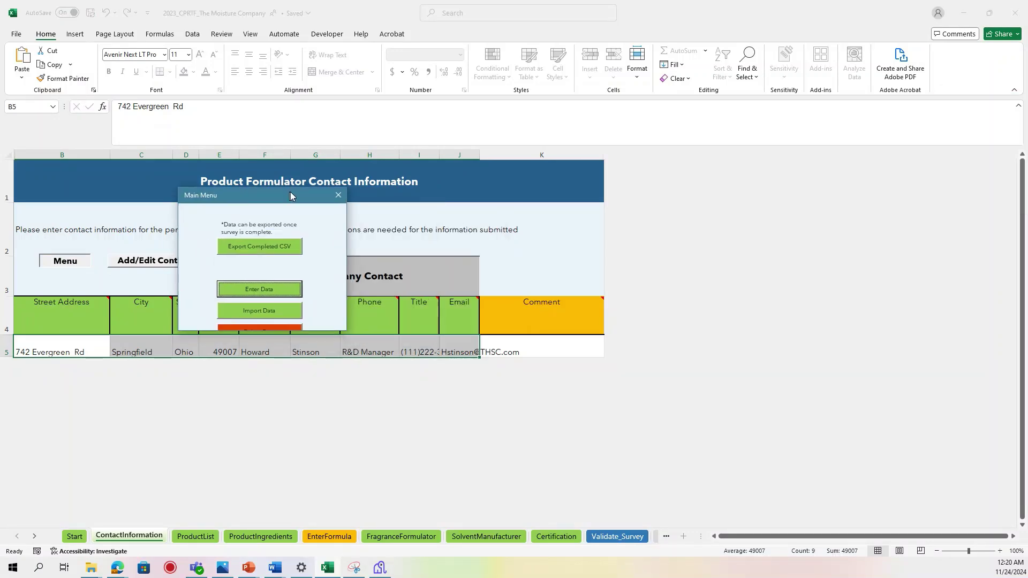
drag(305, 345, 304, 454)
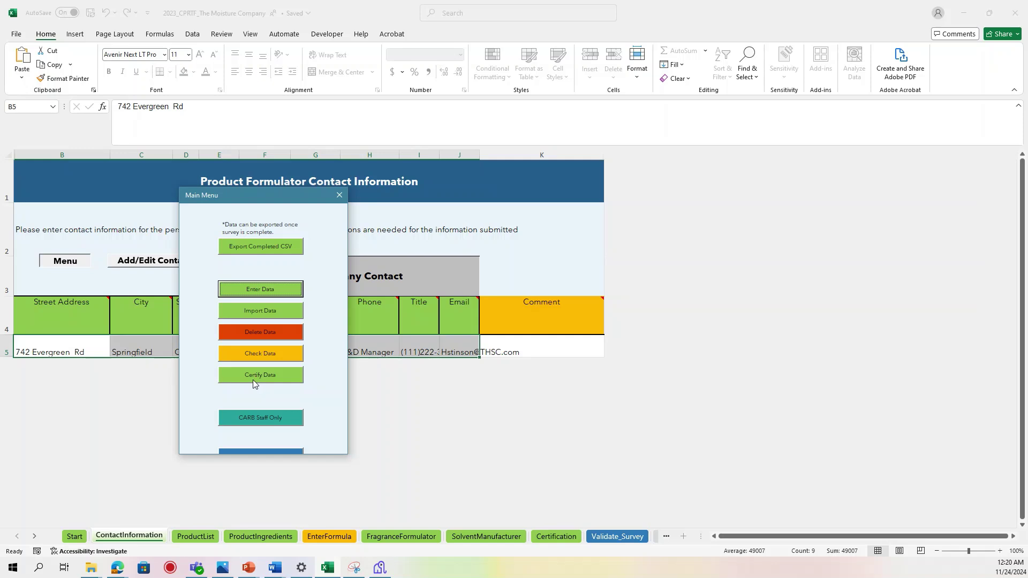
click(340, 196)
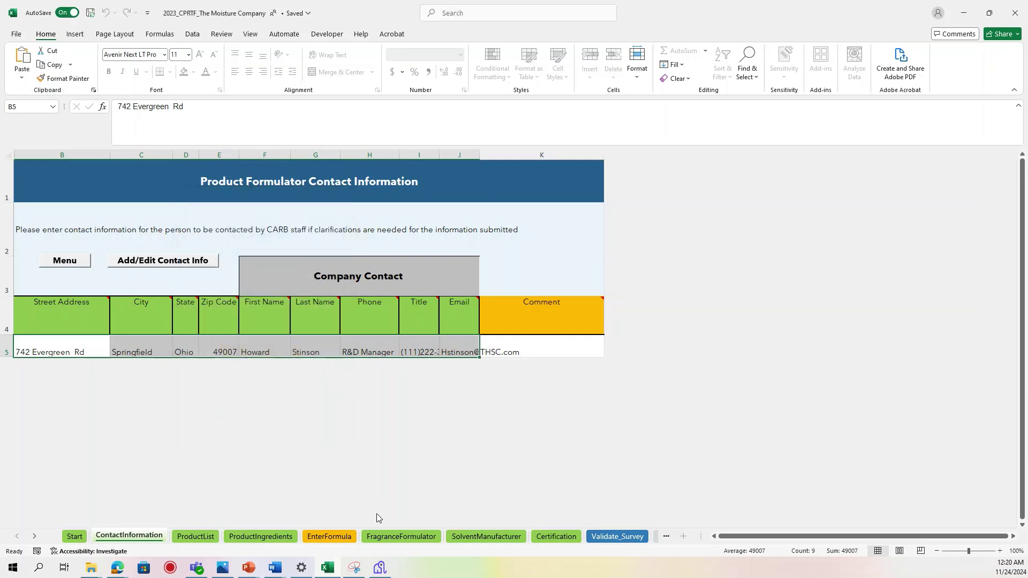
Move across the sheet tabs to the Certification sheet.
click(401, 535)
click(486, 536)
click(556, 535)
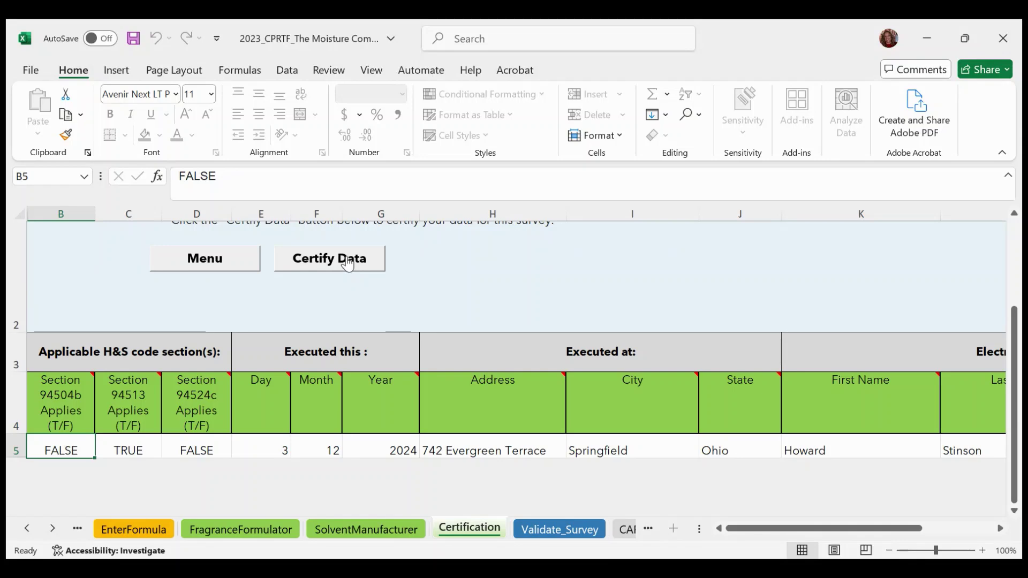
Switch to the Validate_Survey sheet with its empty error list.
click(548, 526)
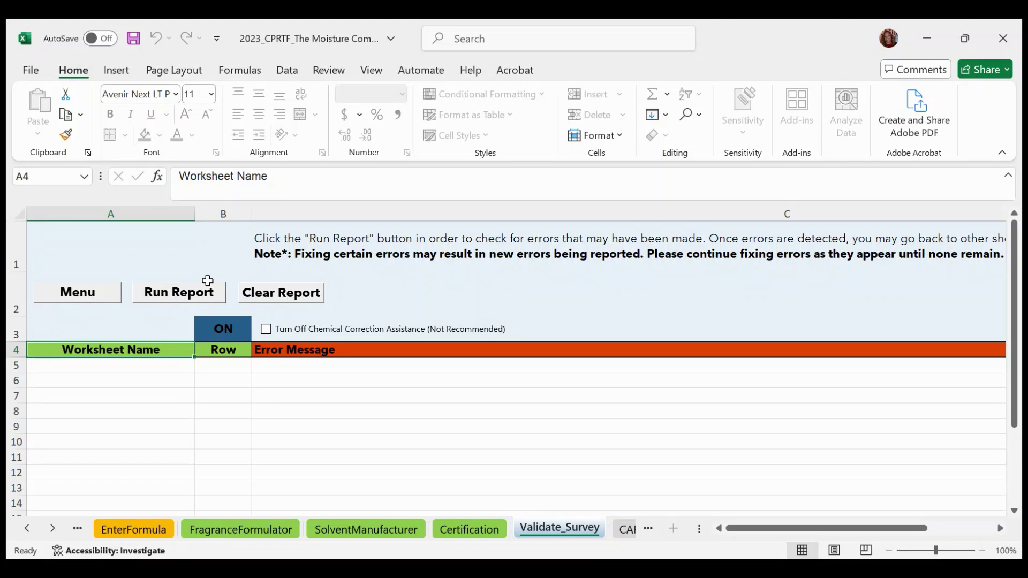
Run the validation report, flagging ContactInformation row 5's missing city and MM Hand Lotion at 60%.
key(Down)
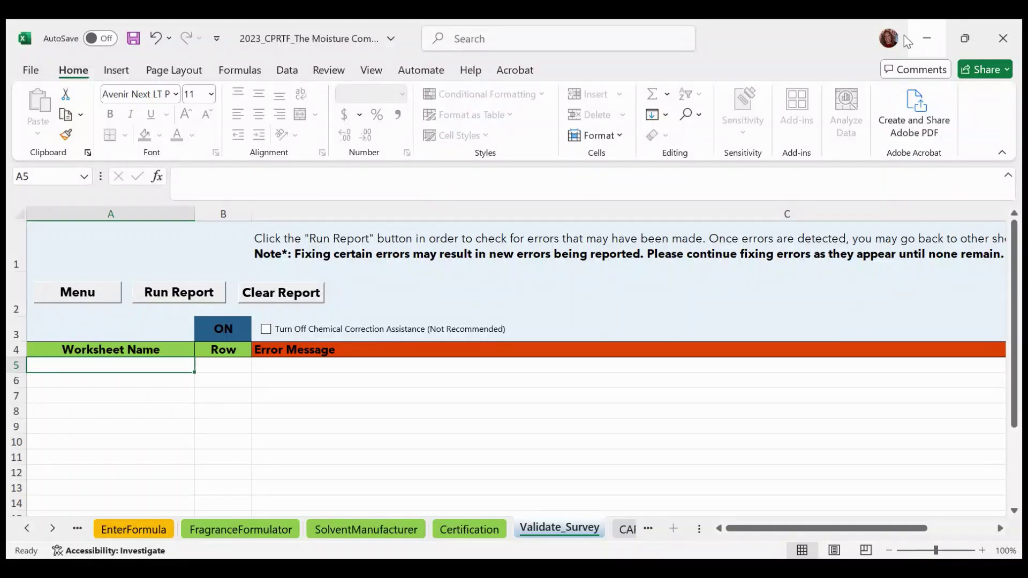
click(195, 296)
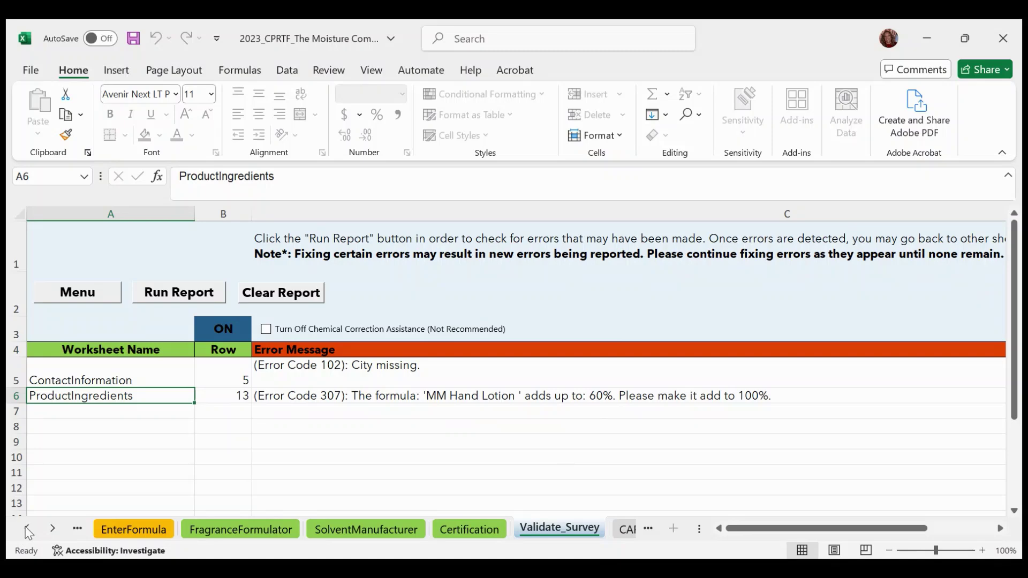
Set the water percentage in ProductIngredients row 9 to 70.
click(104, 529)
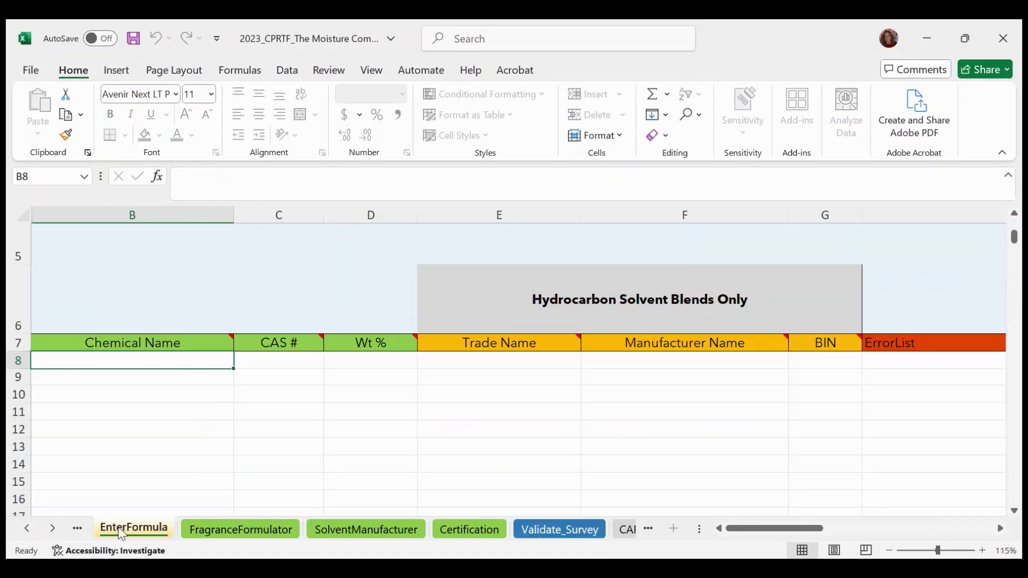
click(27, 529)
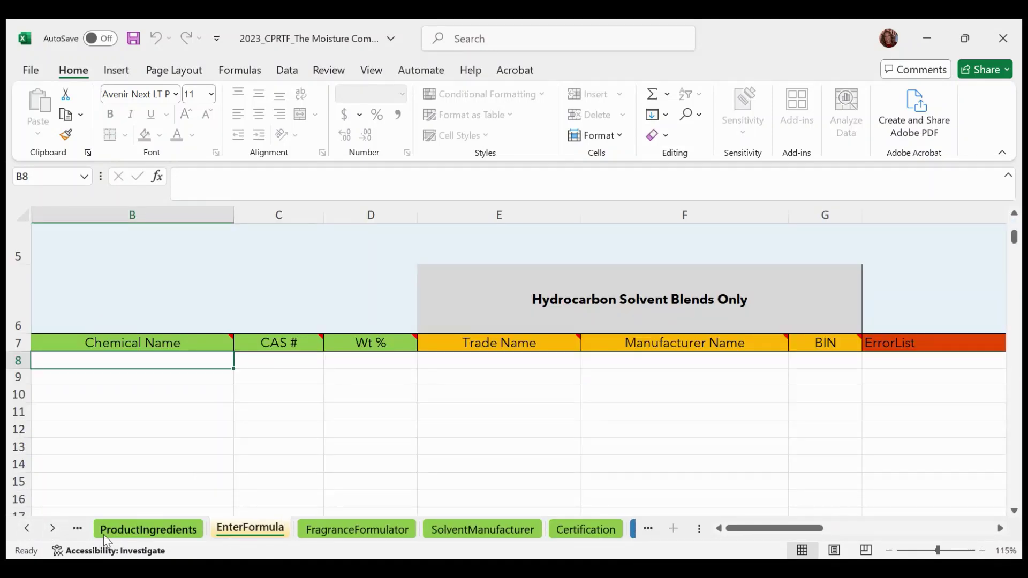
click(129, 530)
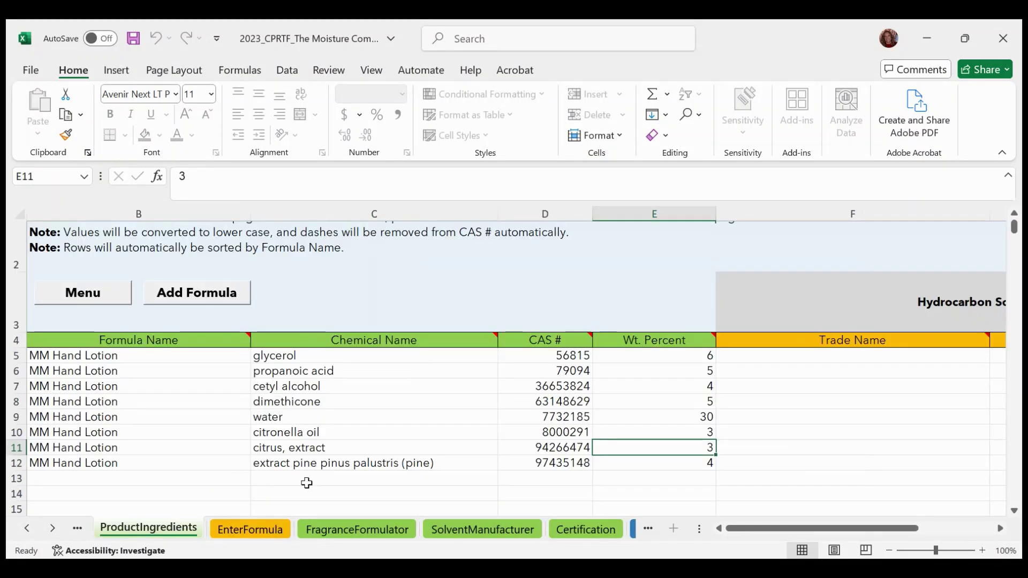
click(682, 417)
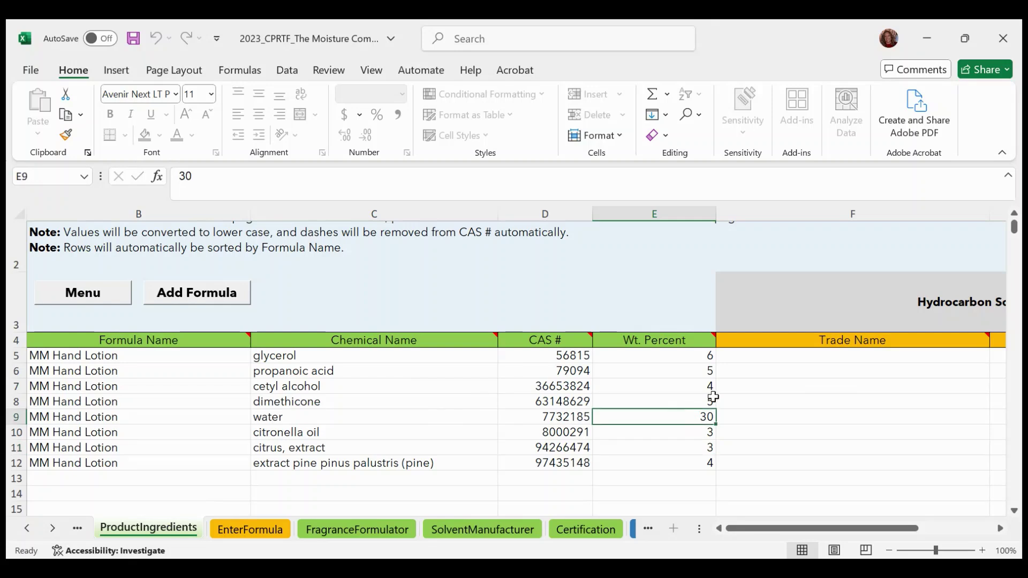
text(70)
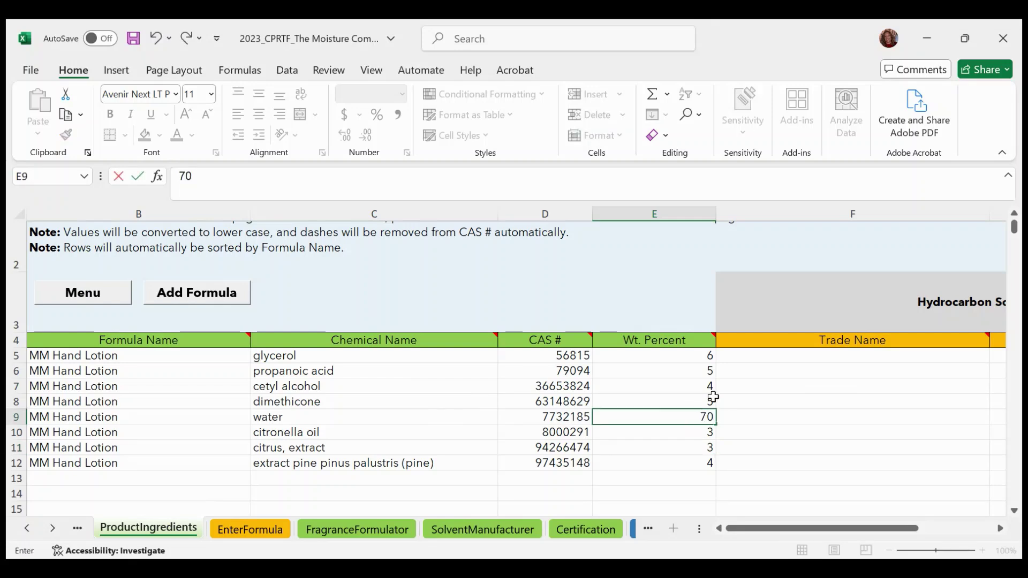
click(27, 529)
Enter Springfield as the city in ContactInformation row 5 and return to Validate_Survey.
click(26, 529)
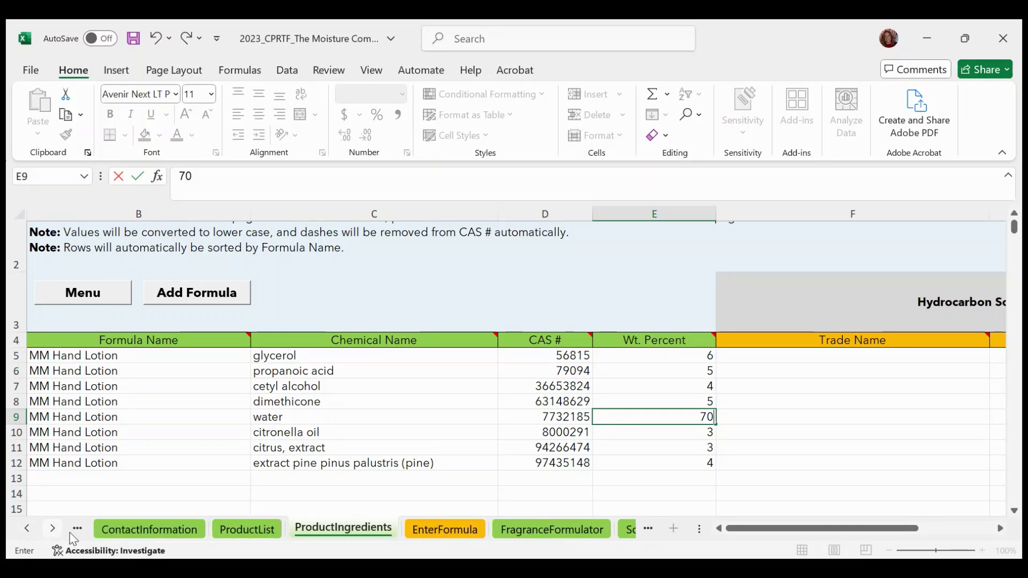
click(155, 536)
click(152, 532)
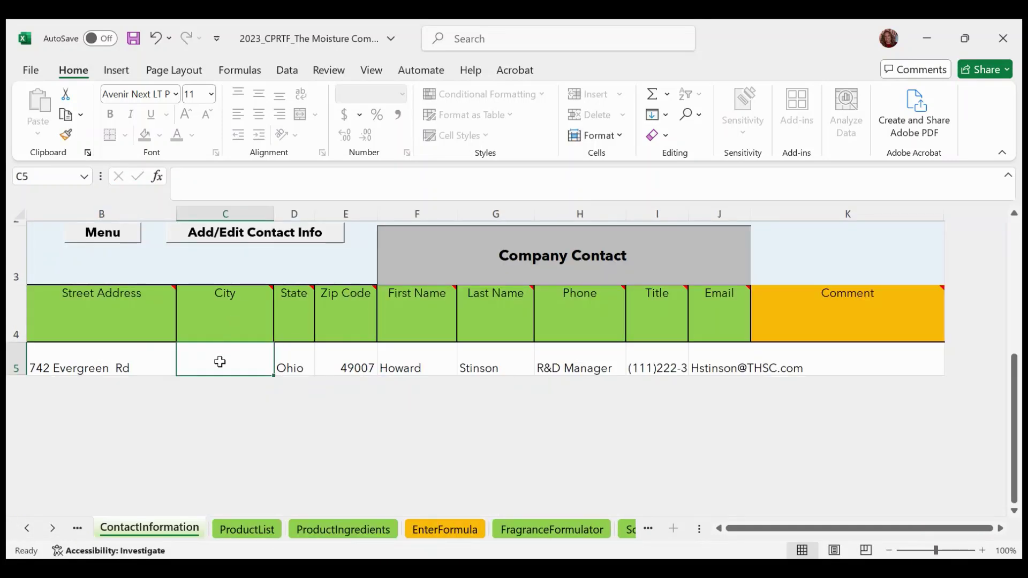
text(Sp)
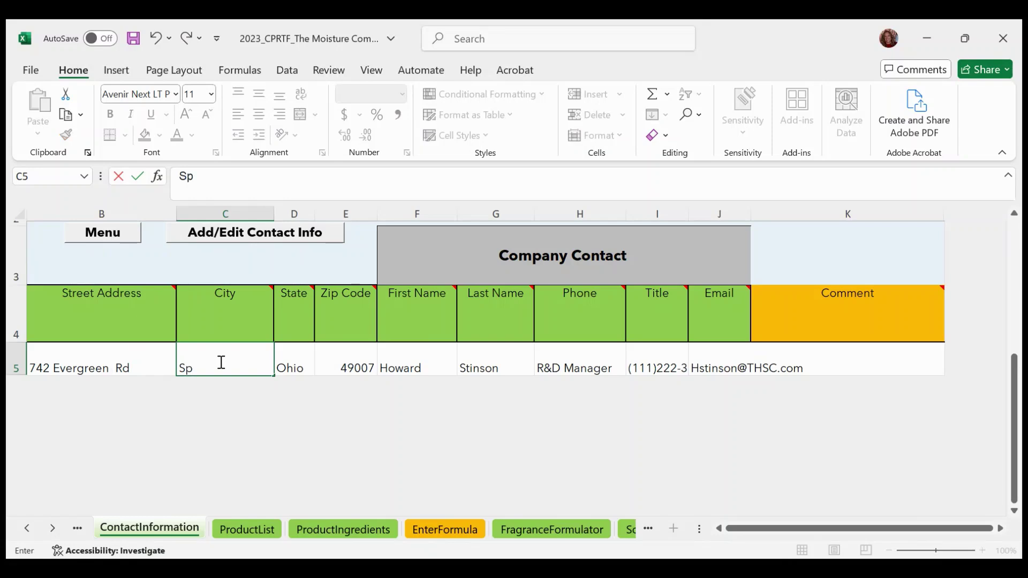
text(ringfi)
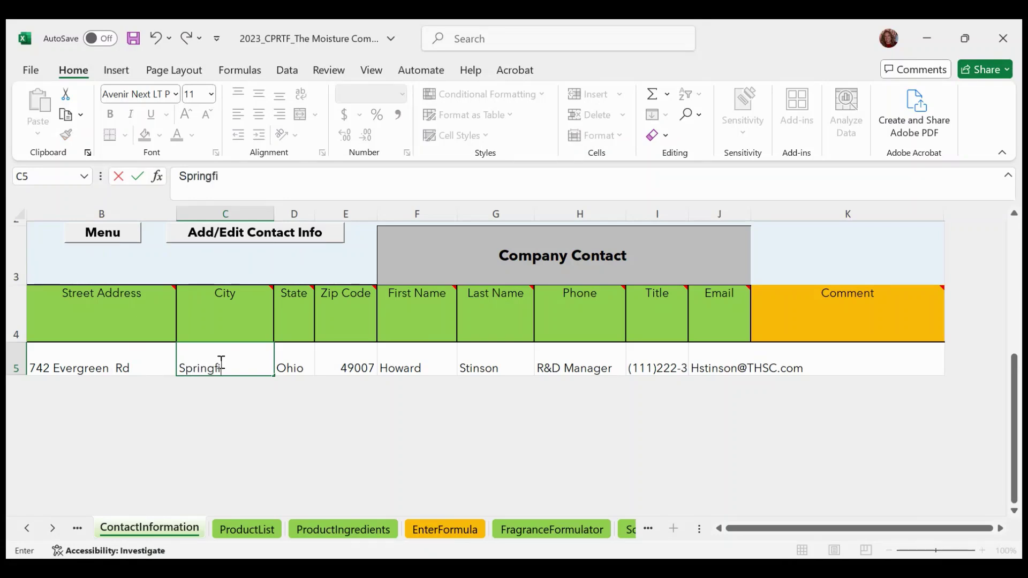
text(eld)
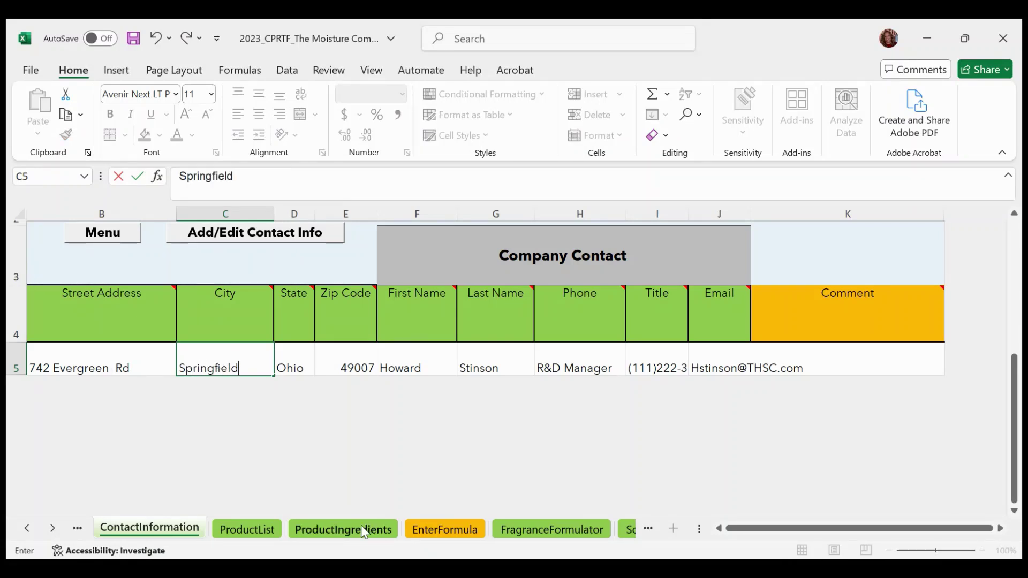
click(649, 530)
click(649, 530)
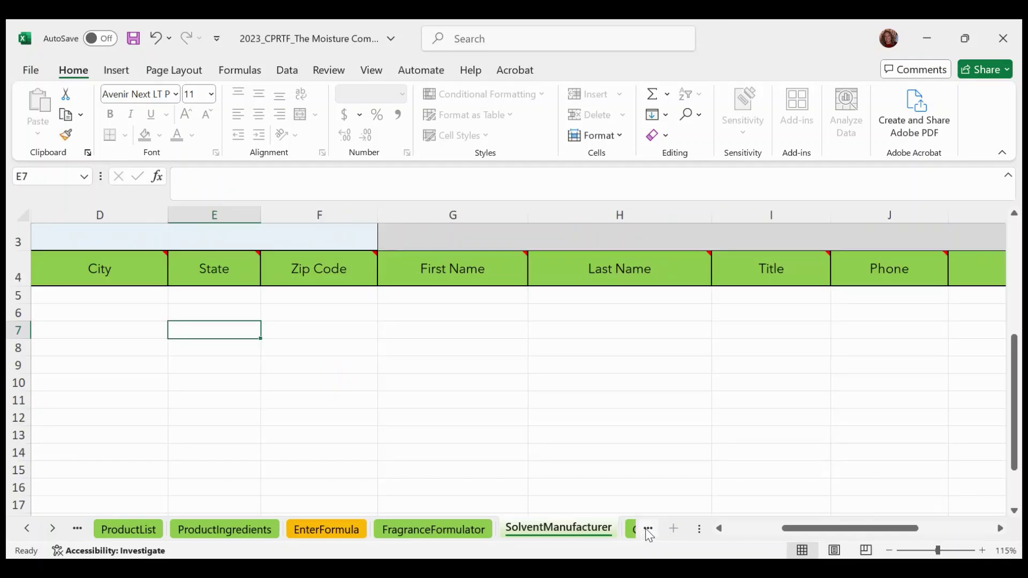
click(649, 530)
click(648, 530)
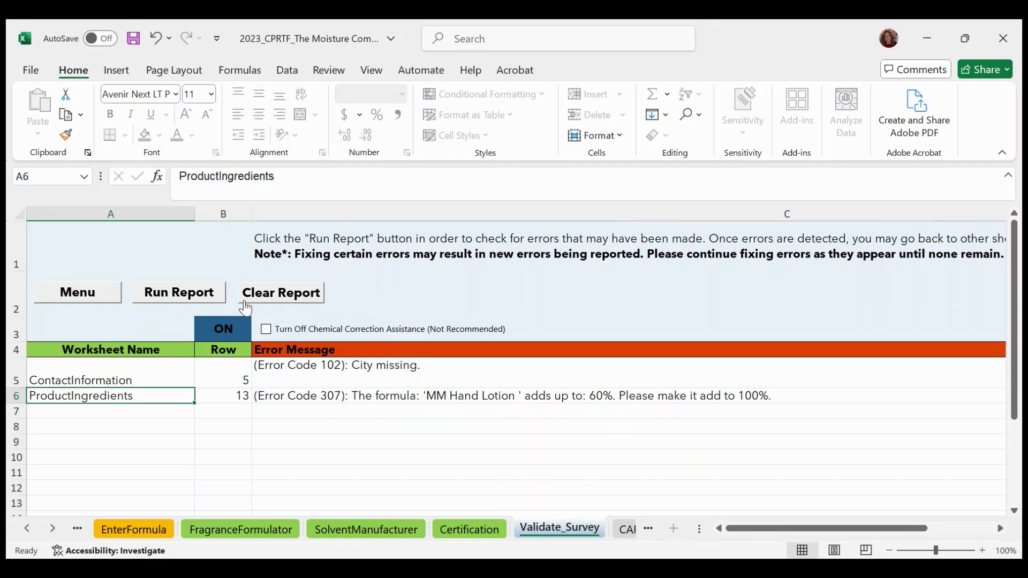
Clear the old error report and rerun validation, confirming the error list stays empty.
click(299, 300)
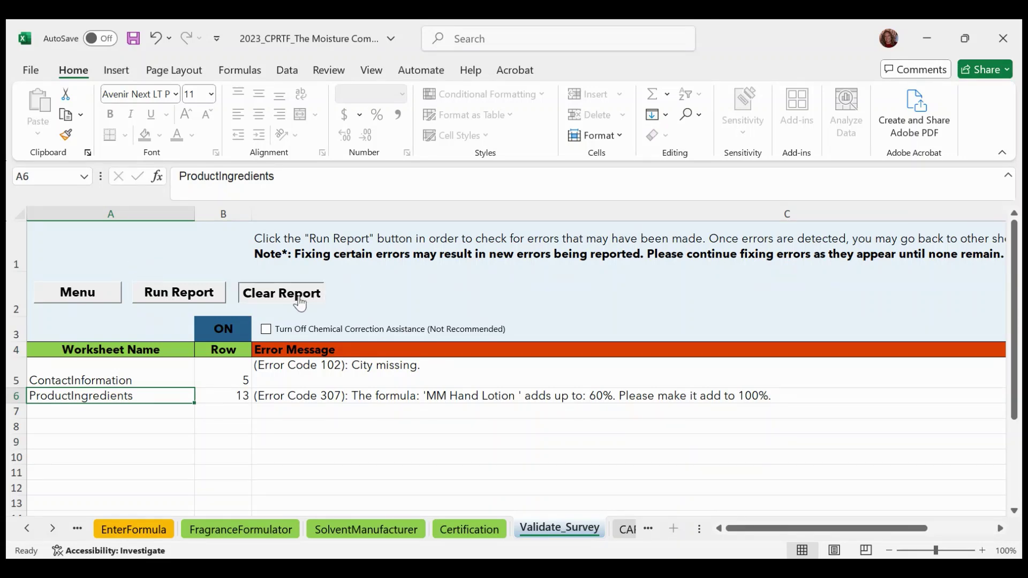
click(170, 295)
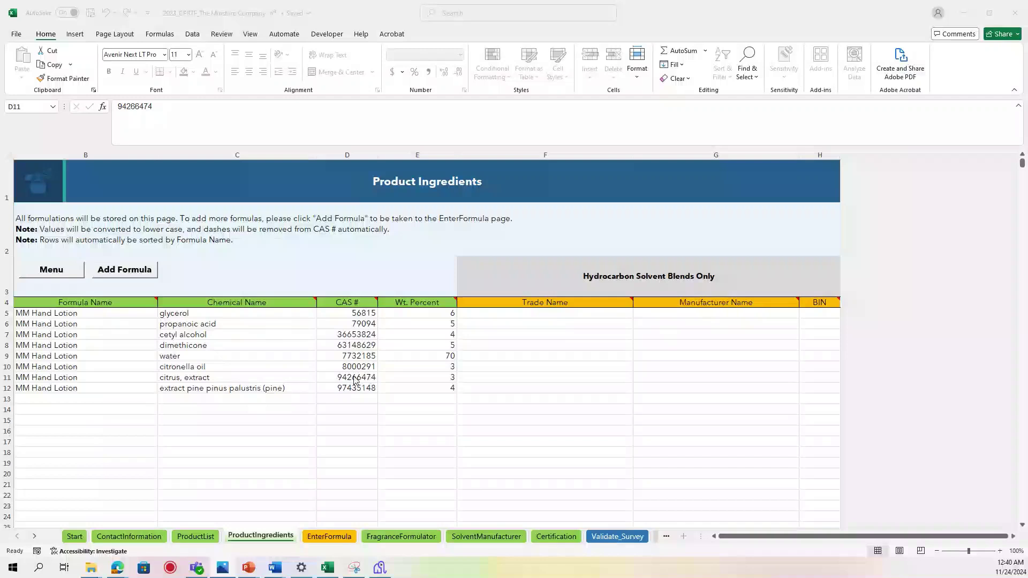
click(353, 380)
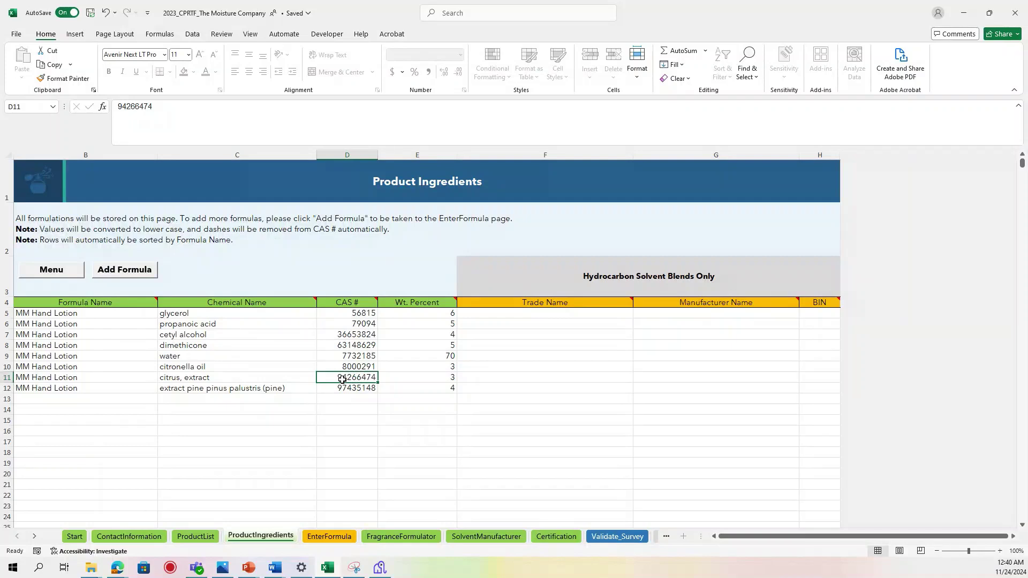
Replace citrus, extract's CAS number in D11 with 7654 and return to Validate_Survey.
key(Delete)
text(7654)
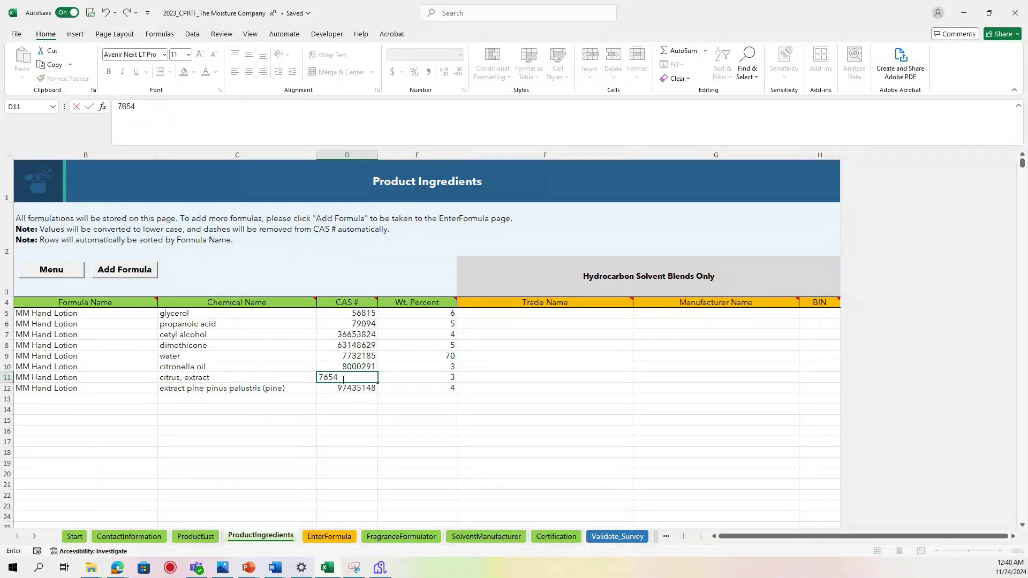
click(333, 421)
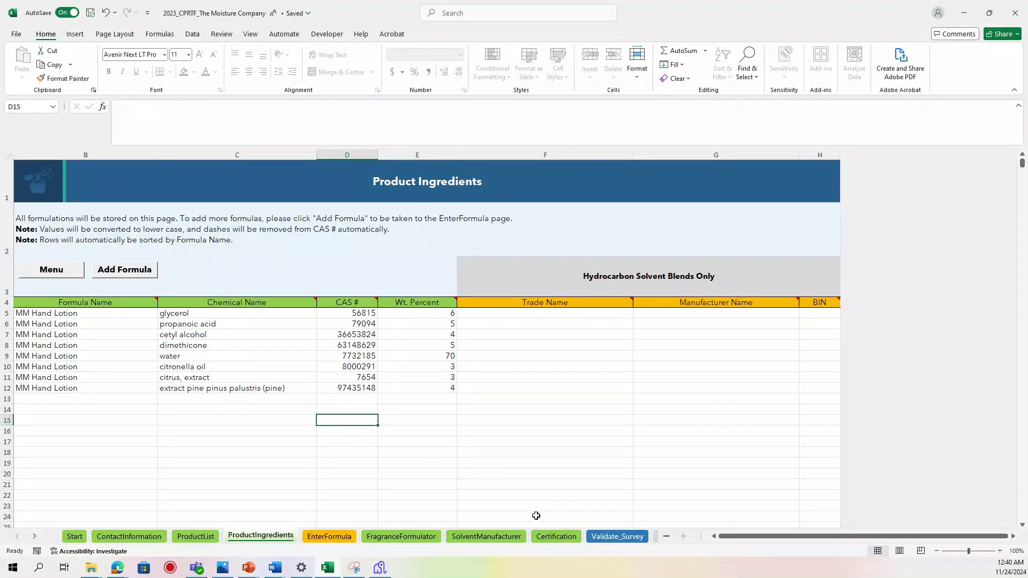
click(601, 537)
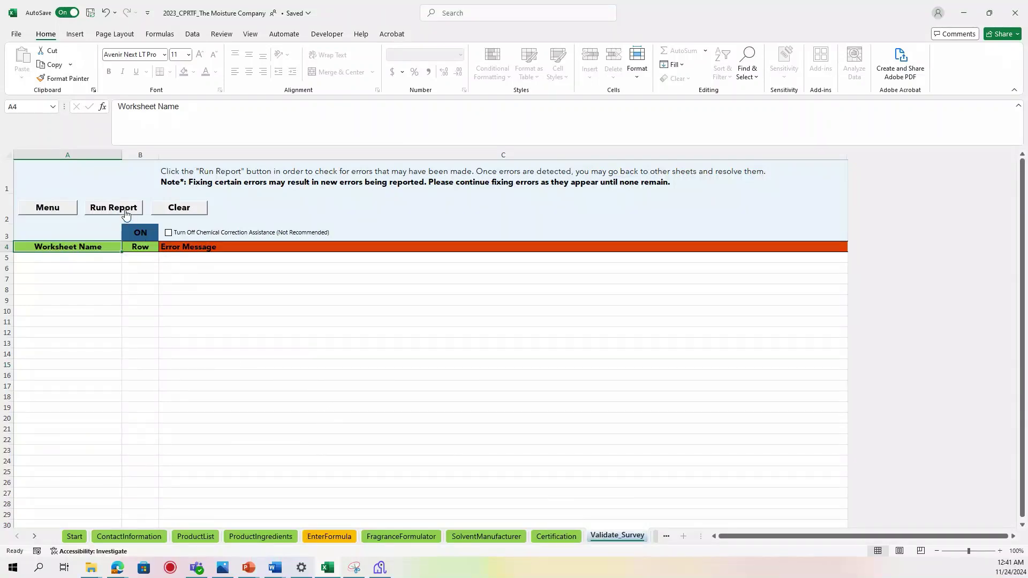
Run and confirm the error report, then move the Correcting Chemical Name Form into view.
click(126, 213)
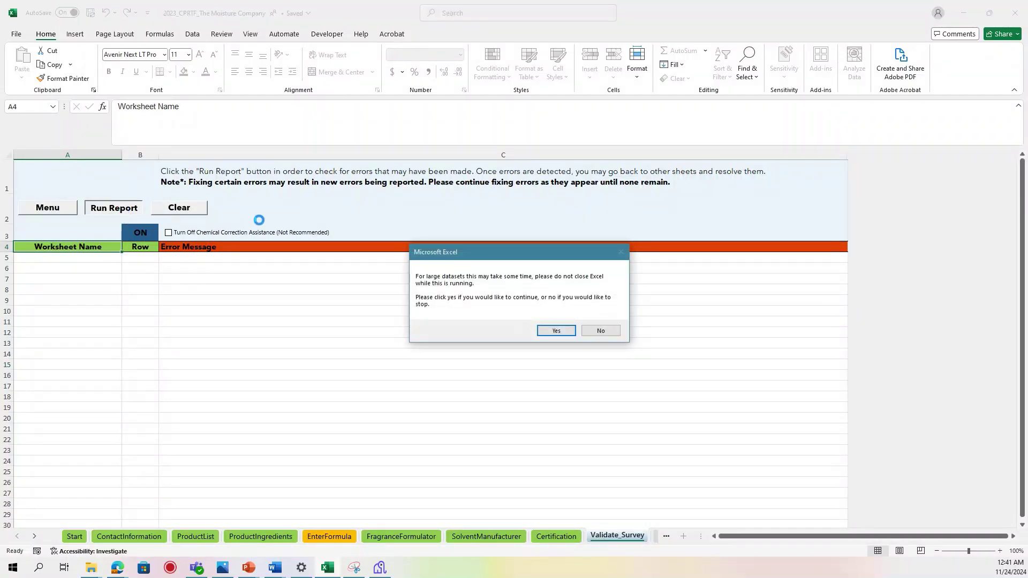
click(556, 331)
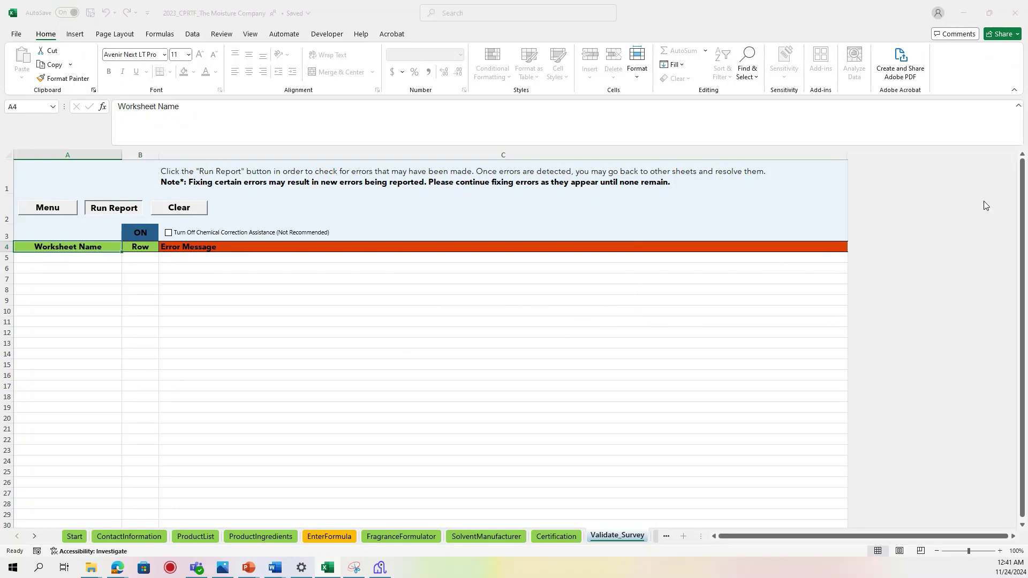
drag(641, 210, 379, 173)
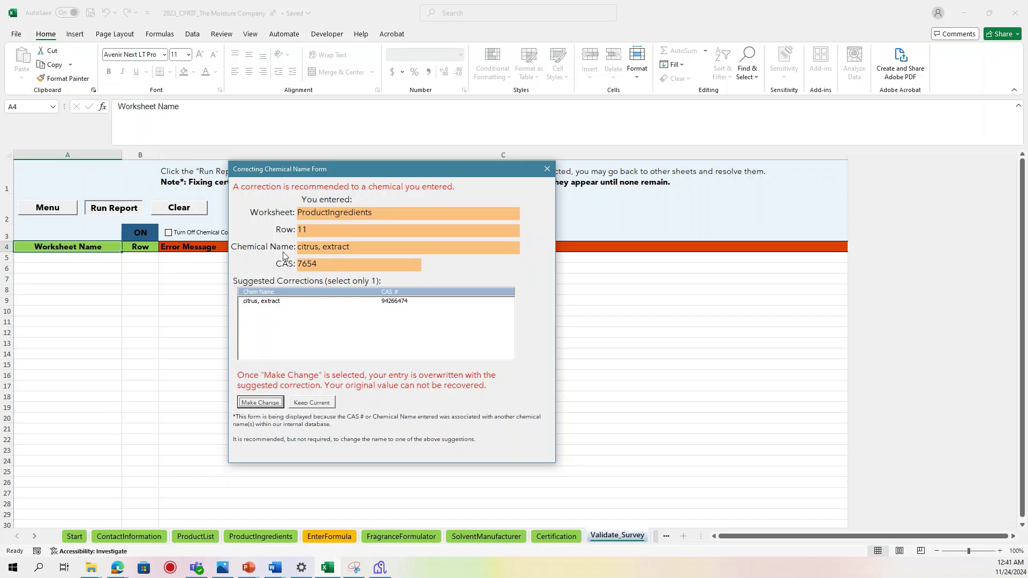
Apply the suggested CAS 94266474 for citrus, extract in row 11 and dismiss the no-errors message.
drag(293, 172, 451, 185)
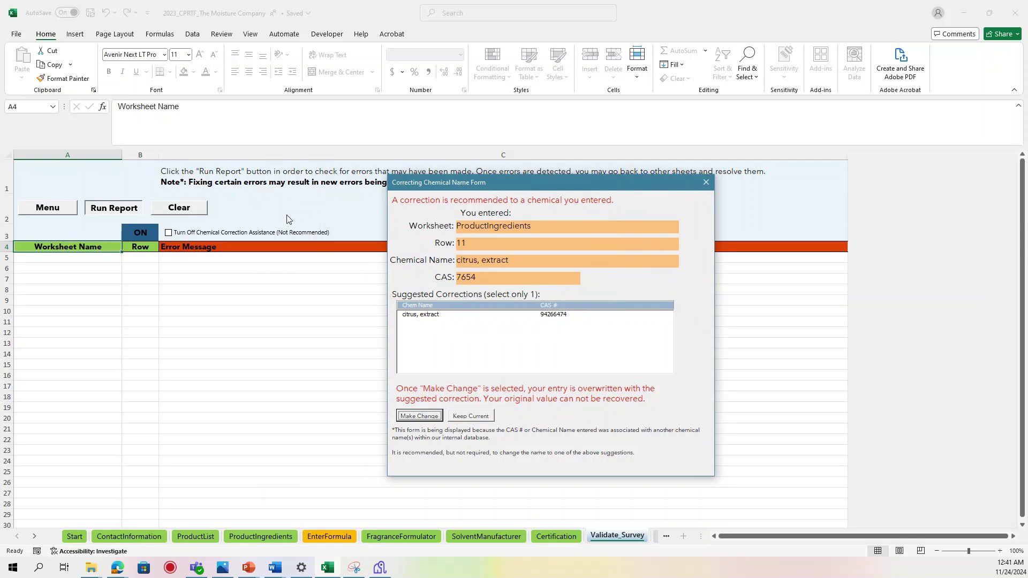
click(438, 316)
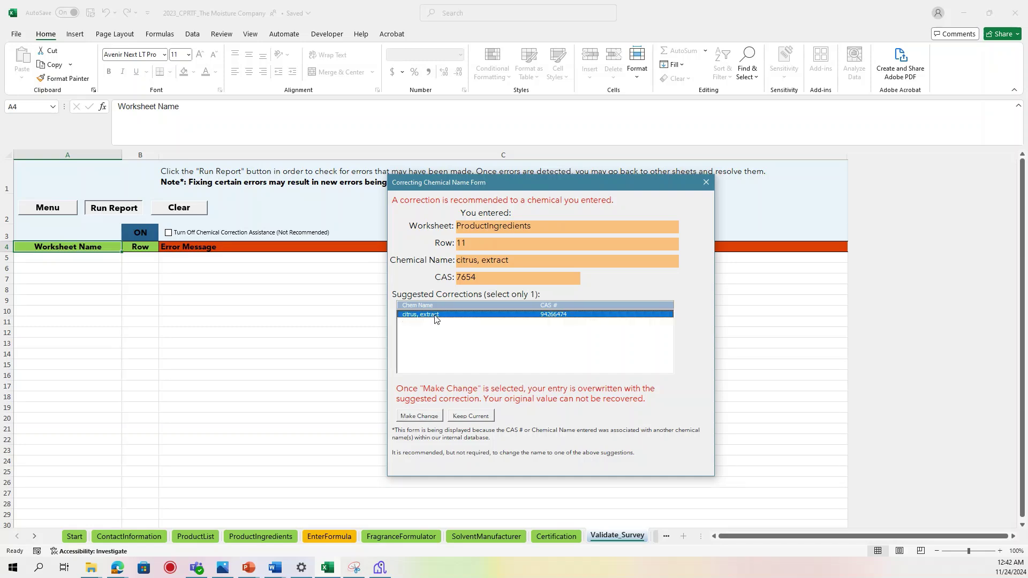
click(429, 416)
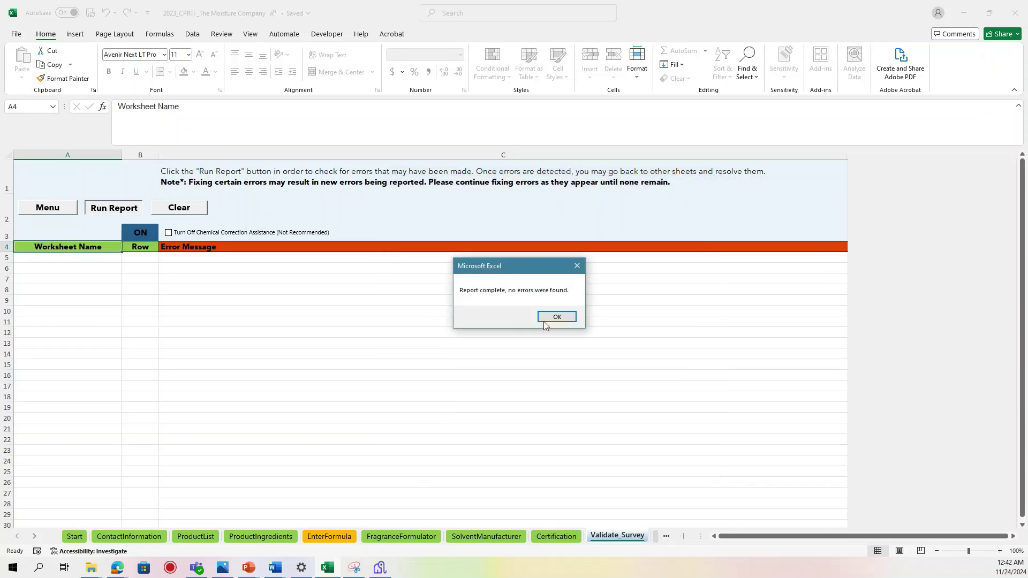
click(549, 322)
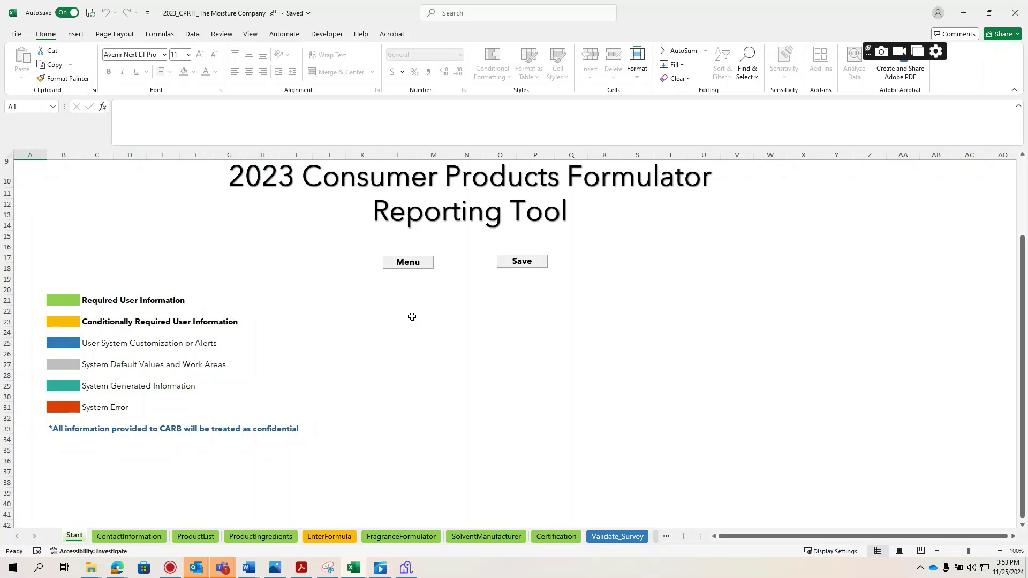
Open the Main Menu from the Start sheet's Menu button.
click(413, 268)
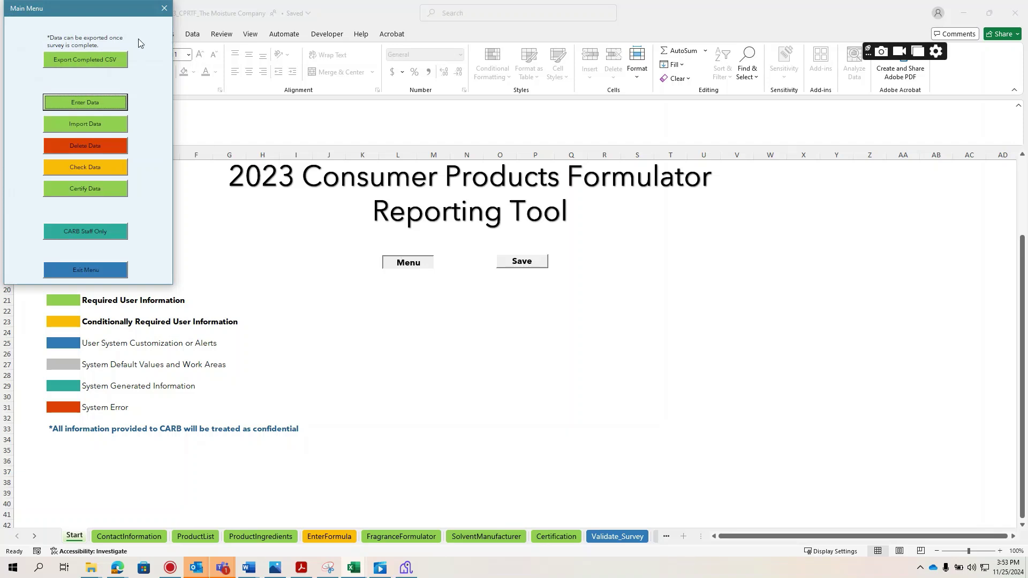
Start Export CSV for CARB and accept the error-check messages until the folder picker appears.
click(111, 60)
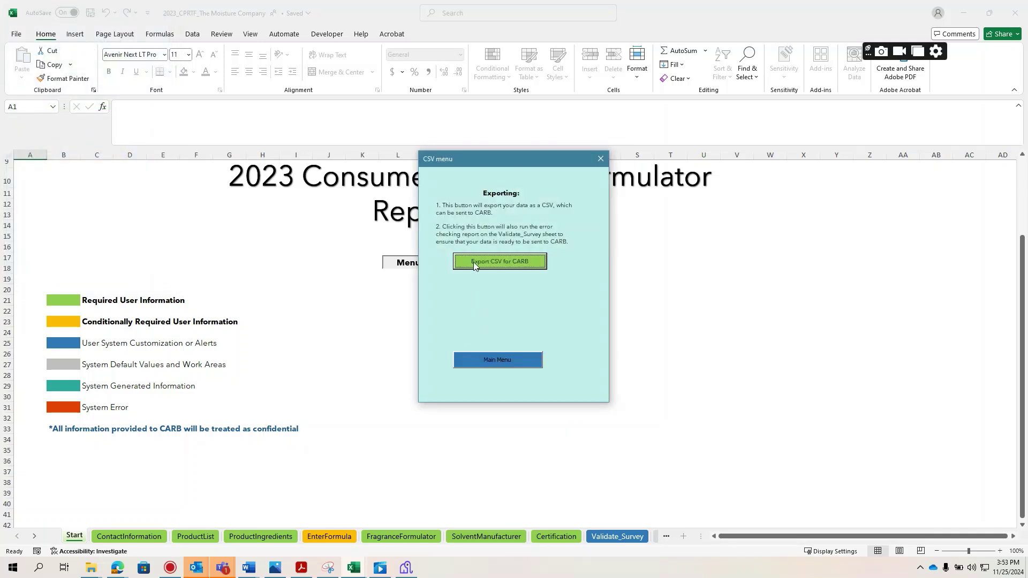
click(474, 264)
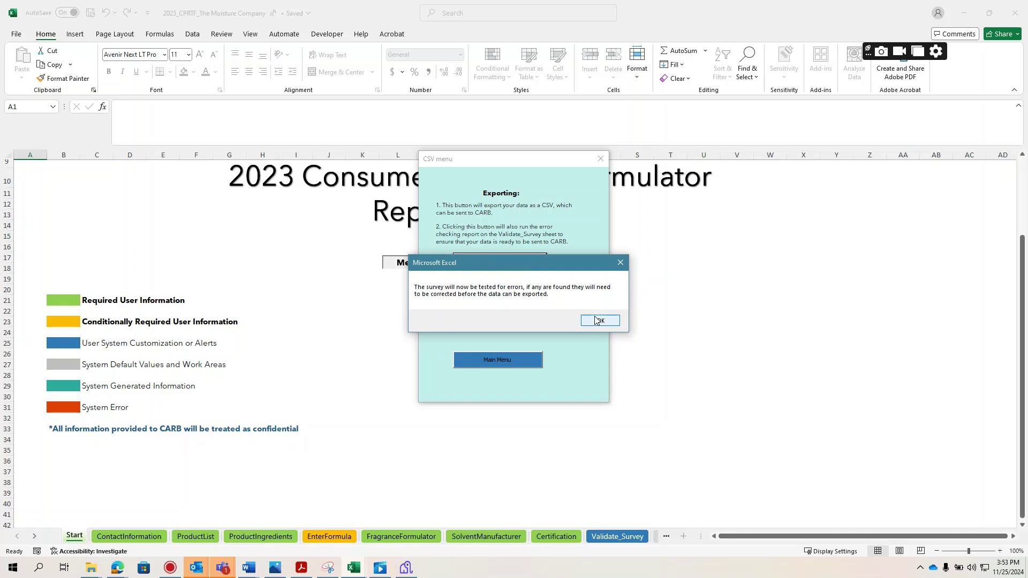
click(596, 320)
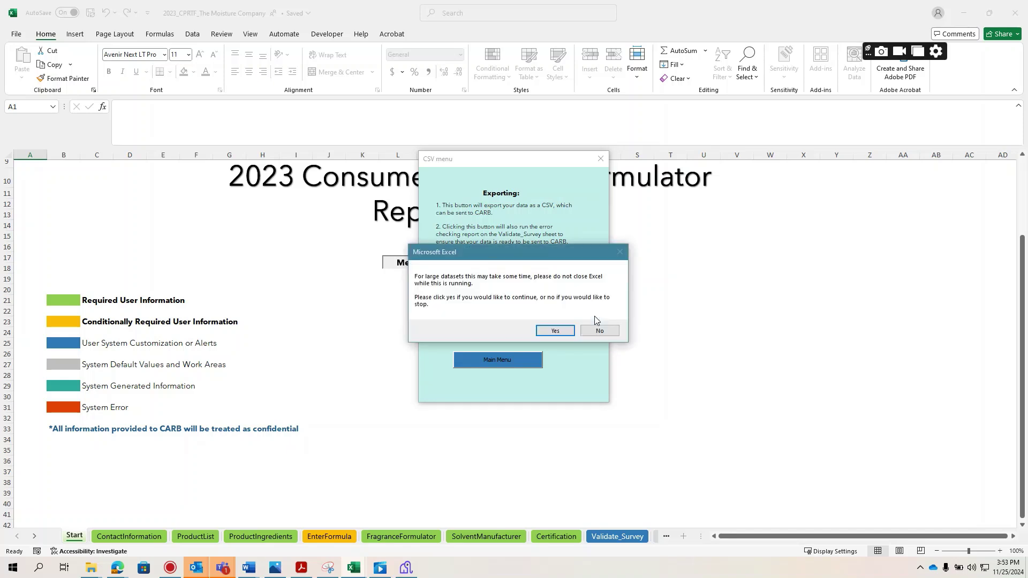
click(559, 333)
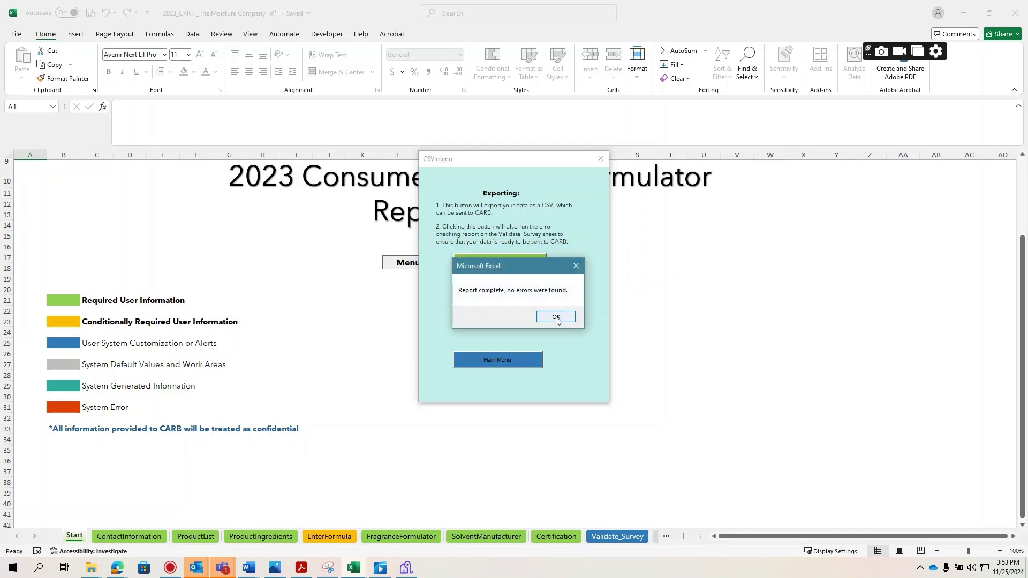
click(556, 317)
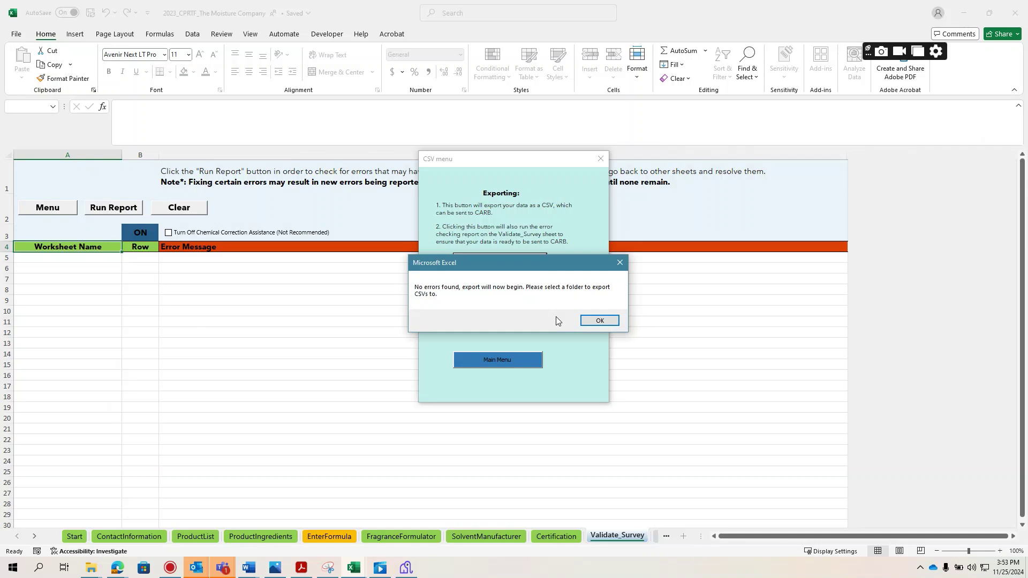
click(598, 321)
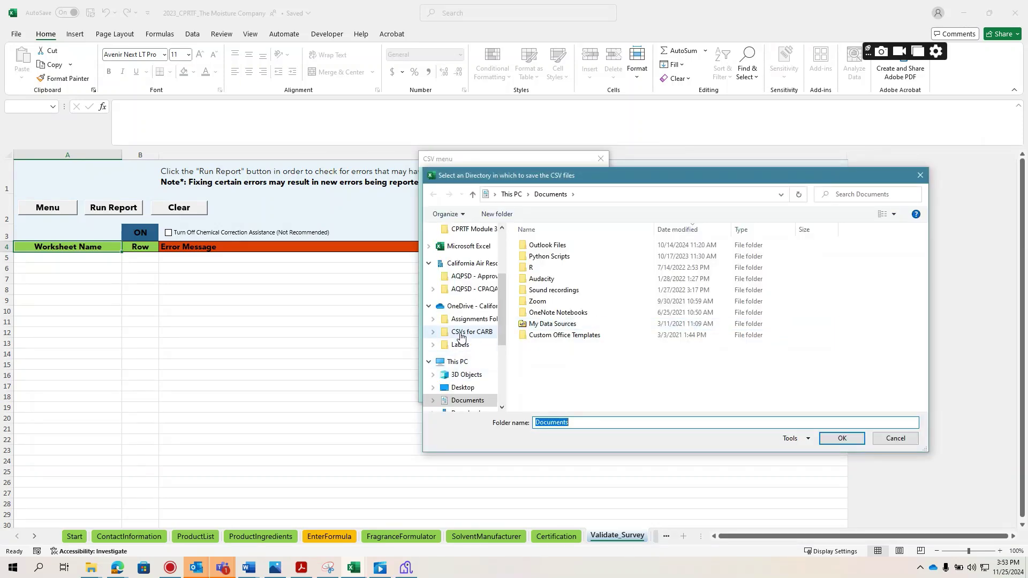
Export the survey data as CSVs into the CSVs for CARB folder and dismiss the Export completed notice.
click(461, 334)
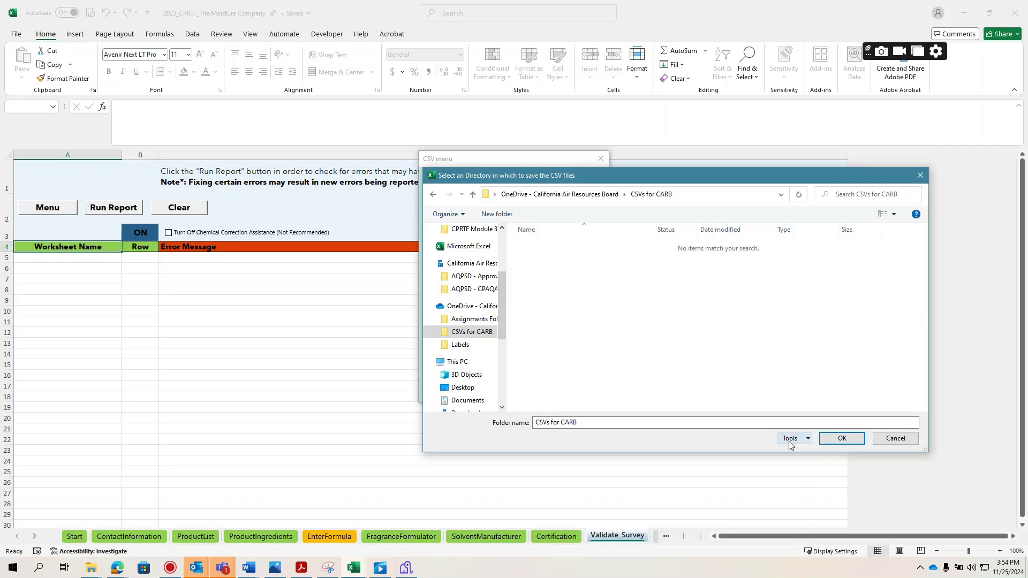
click(828, 446)
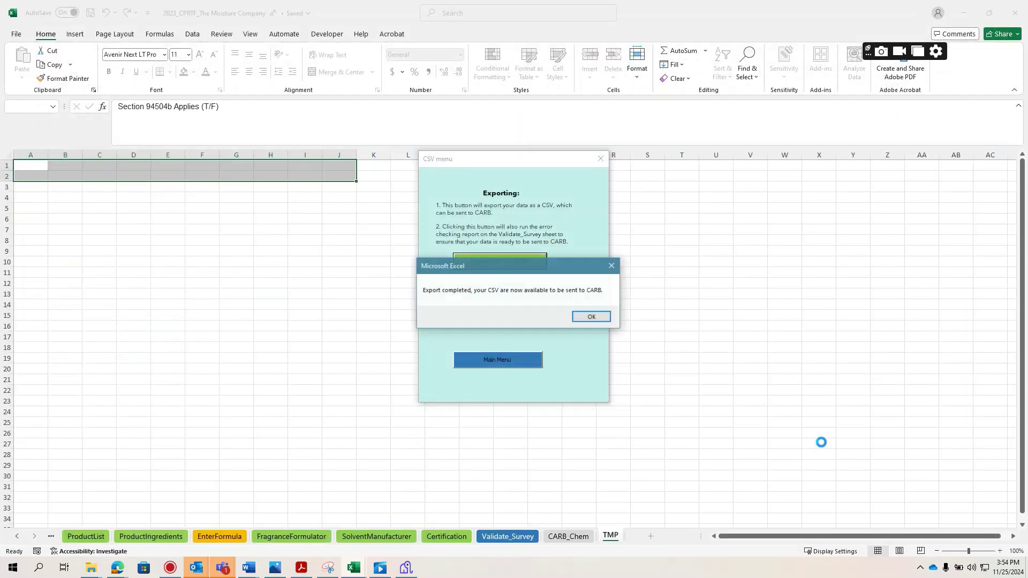
click(589, 320)
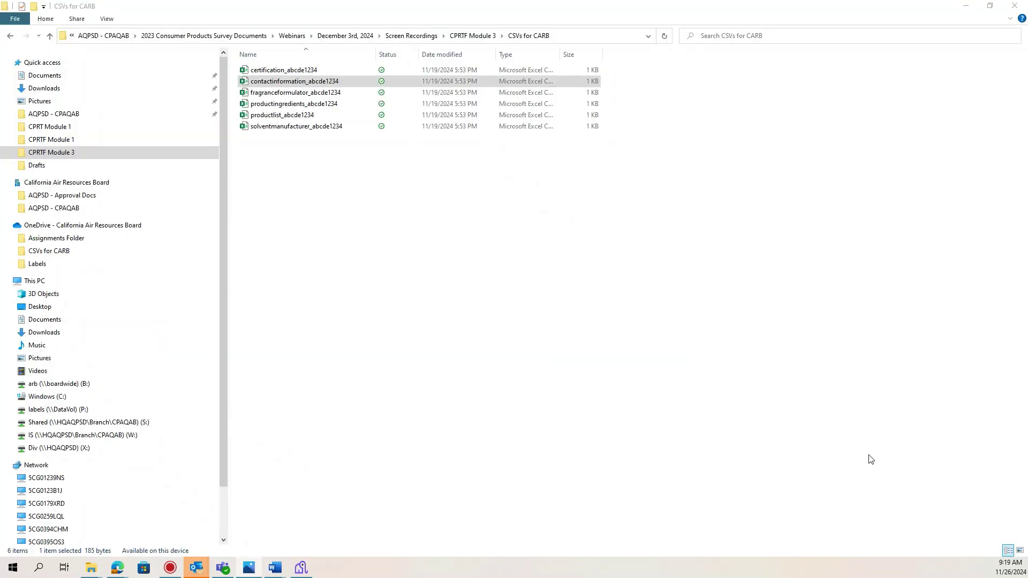
Multi-select the six CSVs in CSVs for CARB, deselect them, and open productingredients_abcde1234.
click(780, 427)
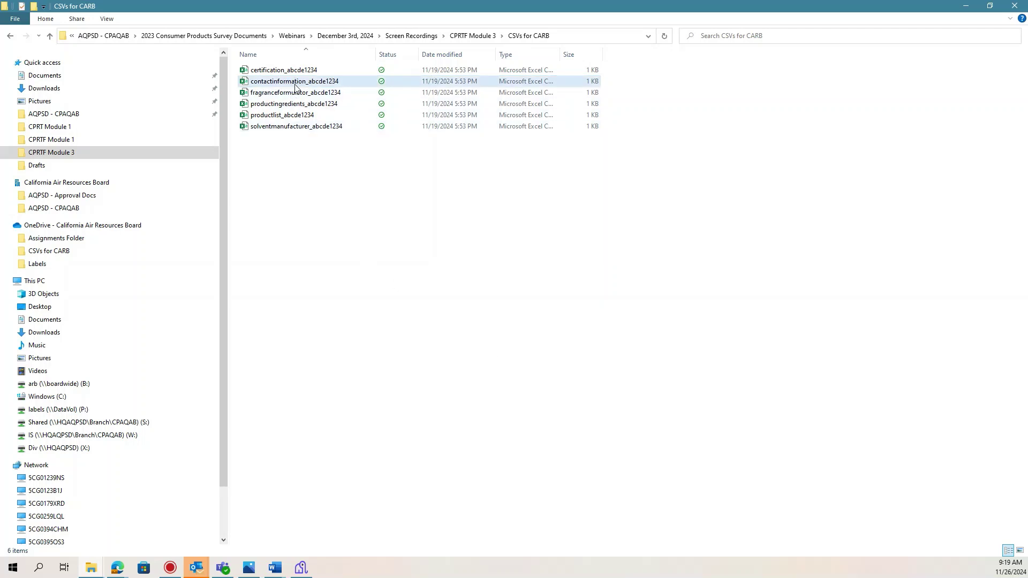
click(344, 84)
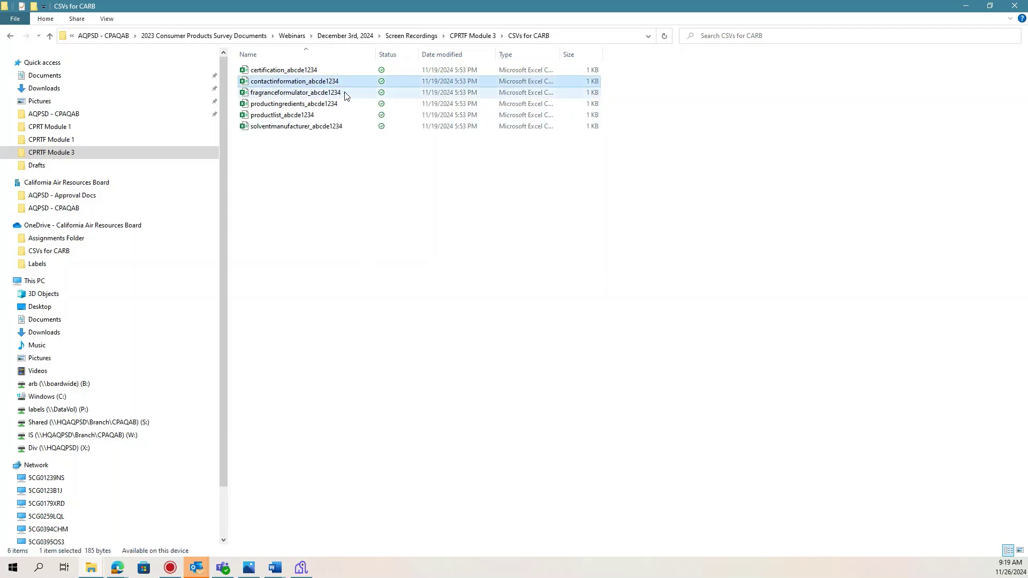
ctrl+click(317, 115)
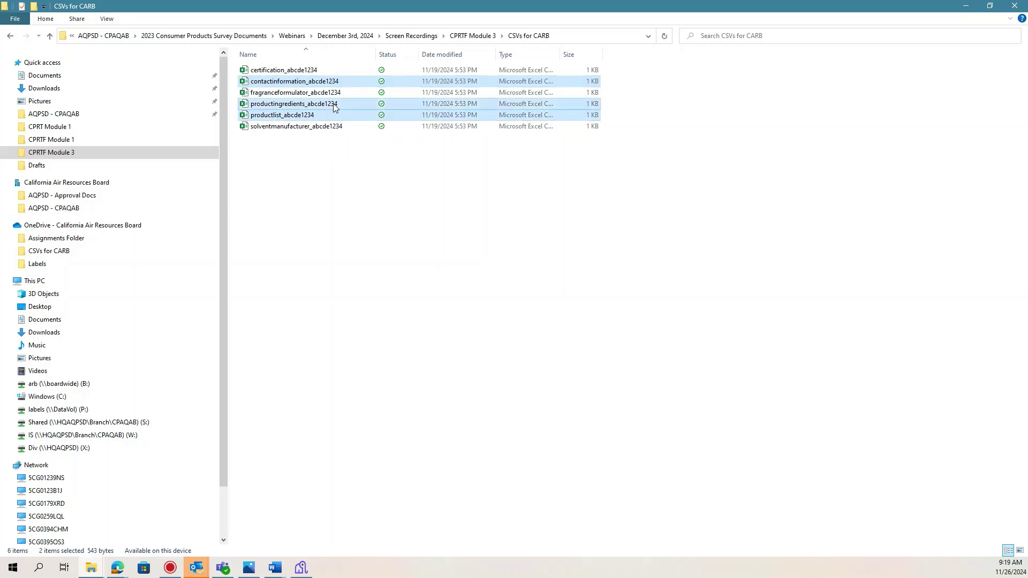
ctrl+click(330, 92)
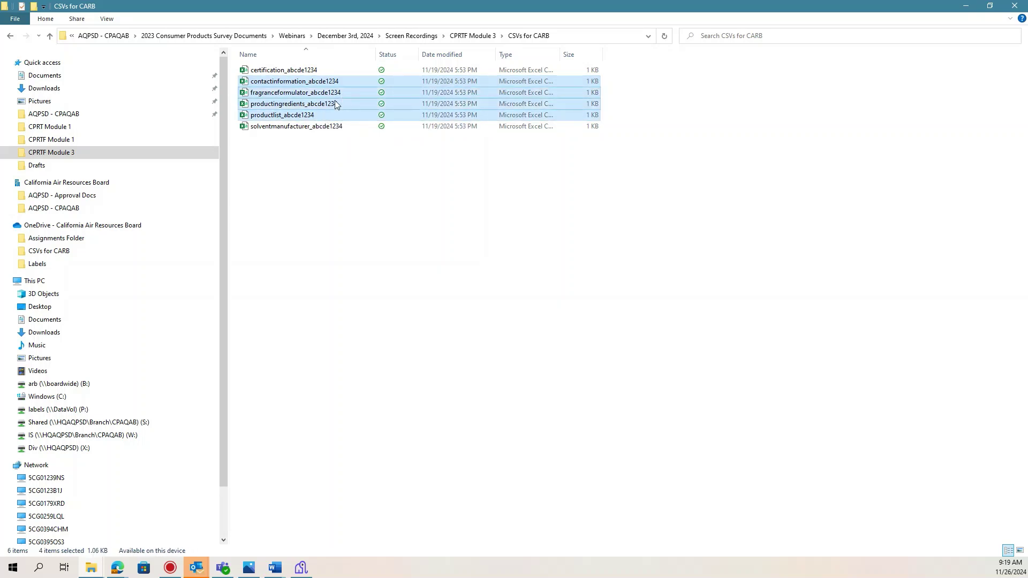
ctrl+click(298, 126)
ctrl+click(307, 70)
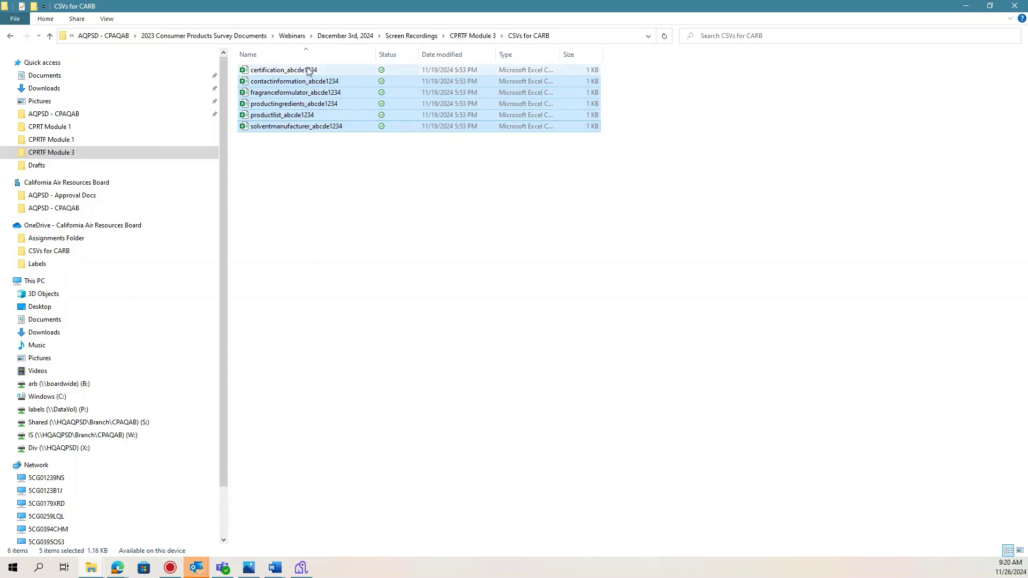
click(534, 248)
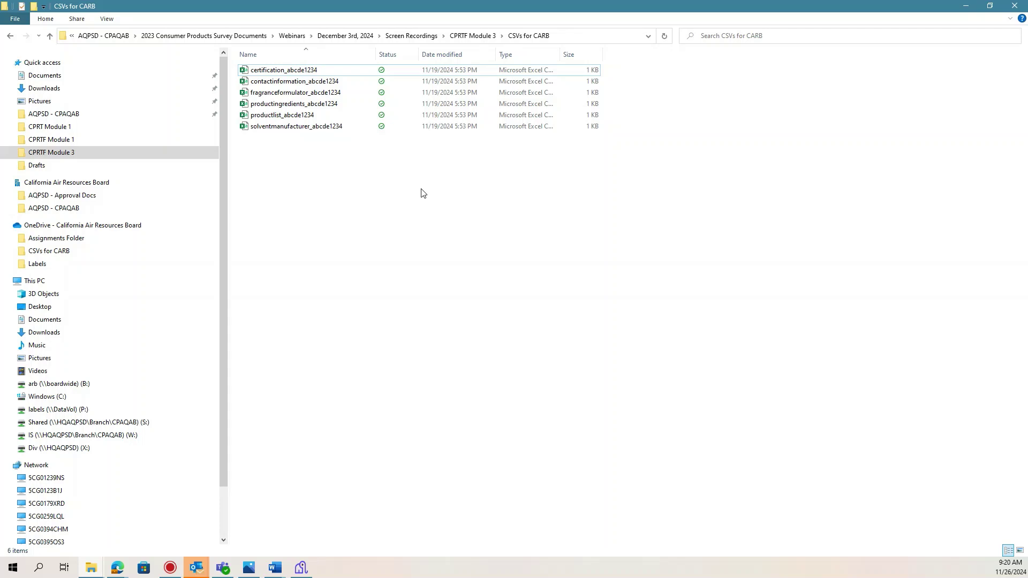
double_click(309, 107)
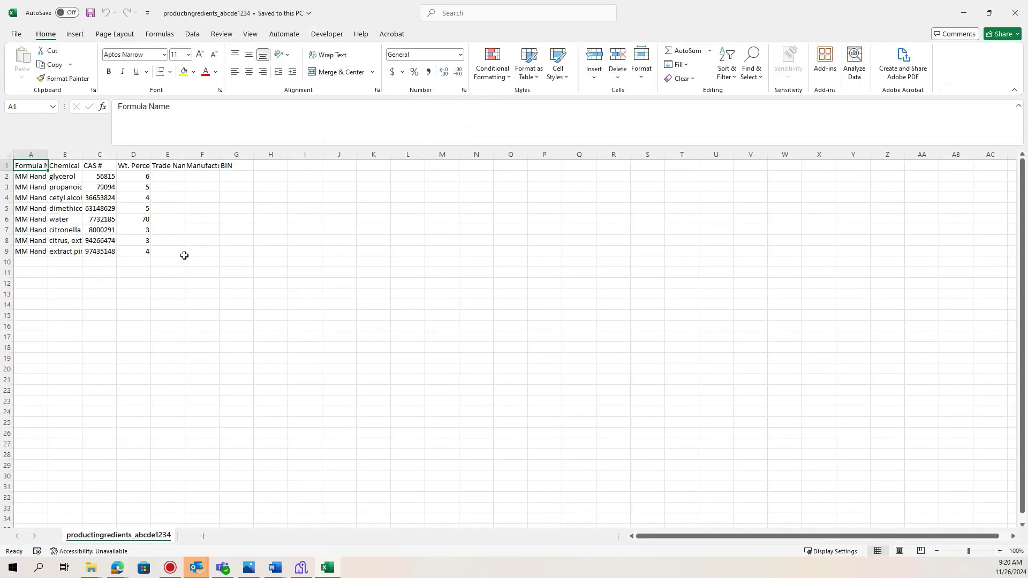
Enter 'MM Hand Lotion' in cell A10 by accepting the AutoComplete suggestion.
click(42, 259)
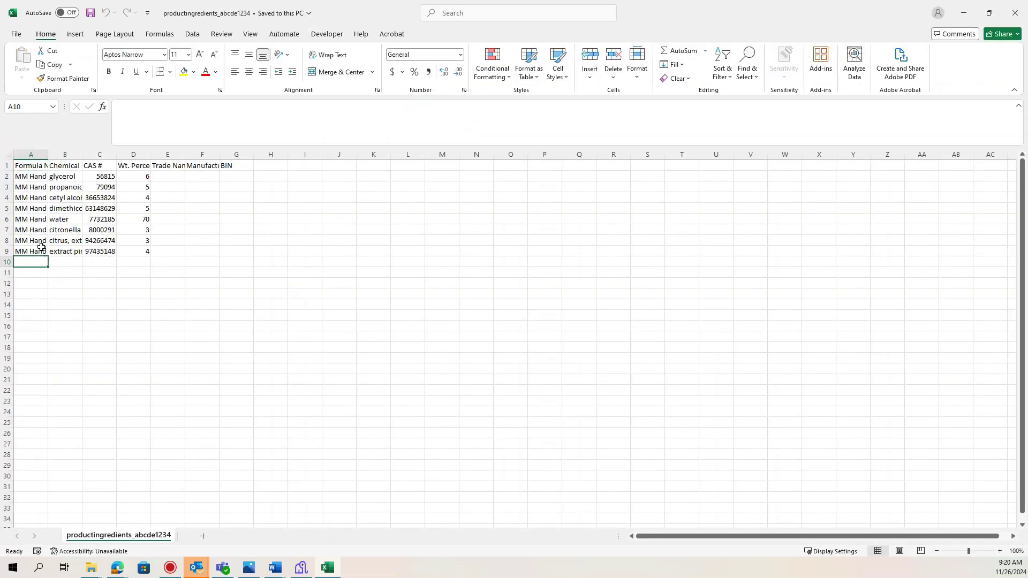
text(MM Han)
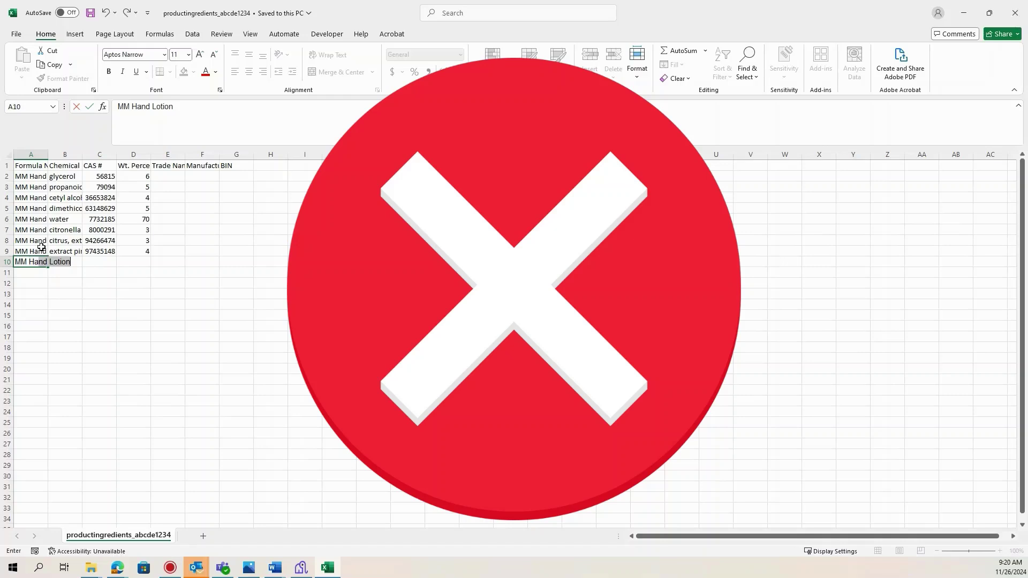
text(df)
key(Tab)
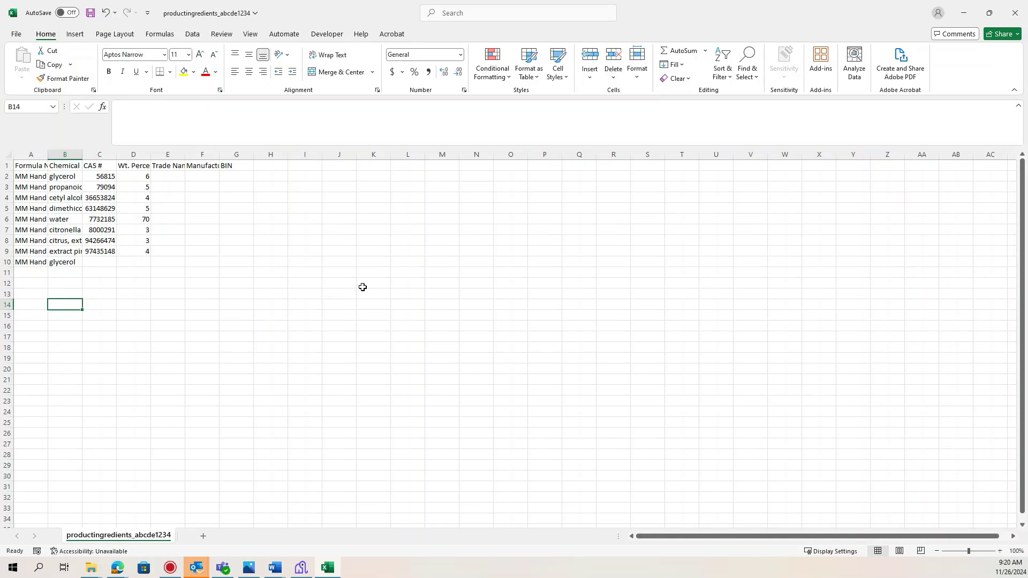
Bring back the CSVs for CARB folder, then switch to the empty Kiteworks folder The Moisture Company.
click(967, 11)
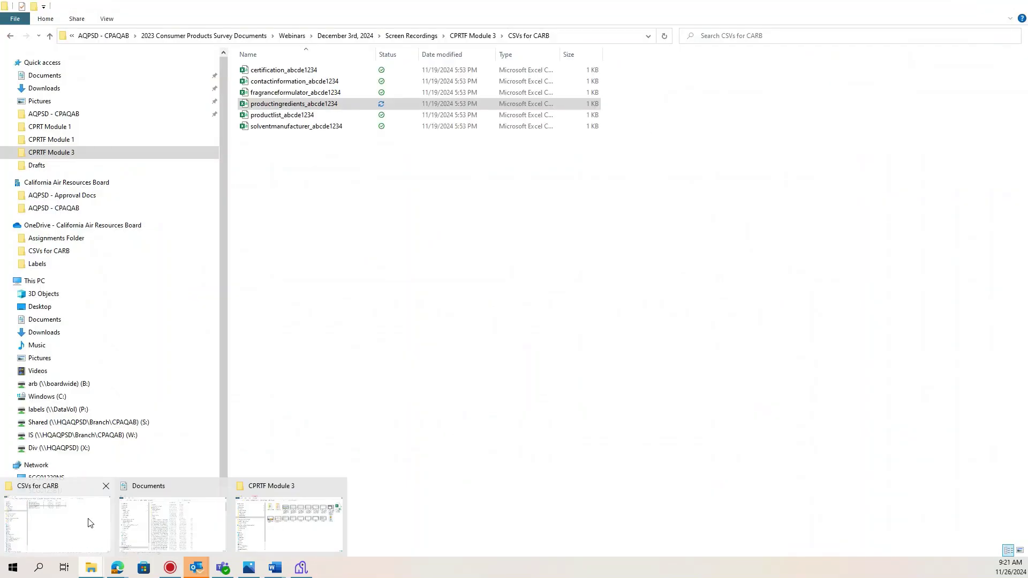
click(53, 520)
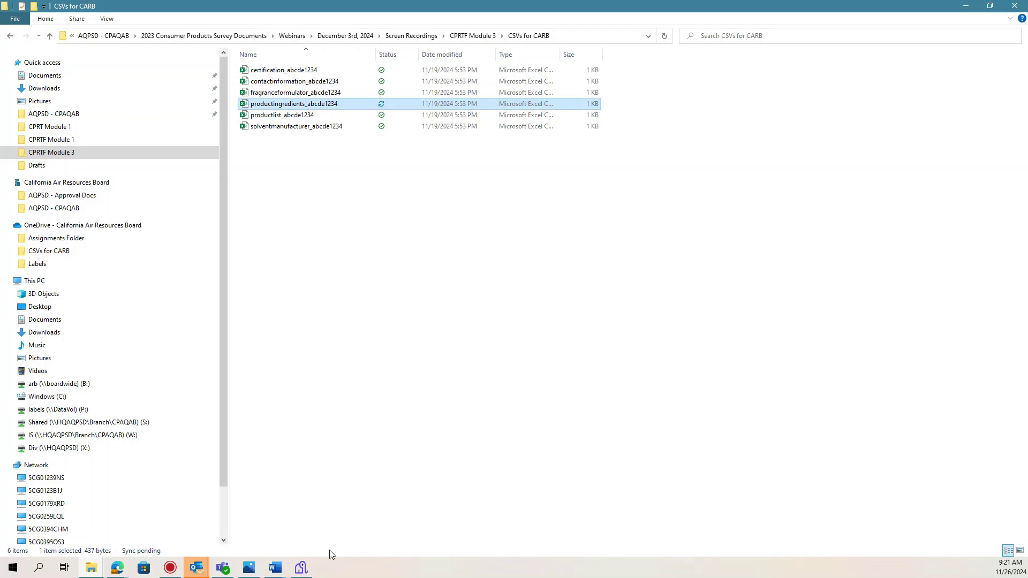
click(301, 567)
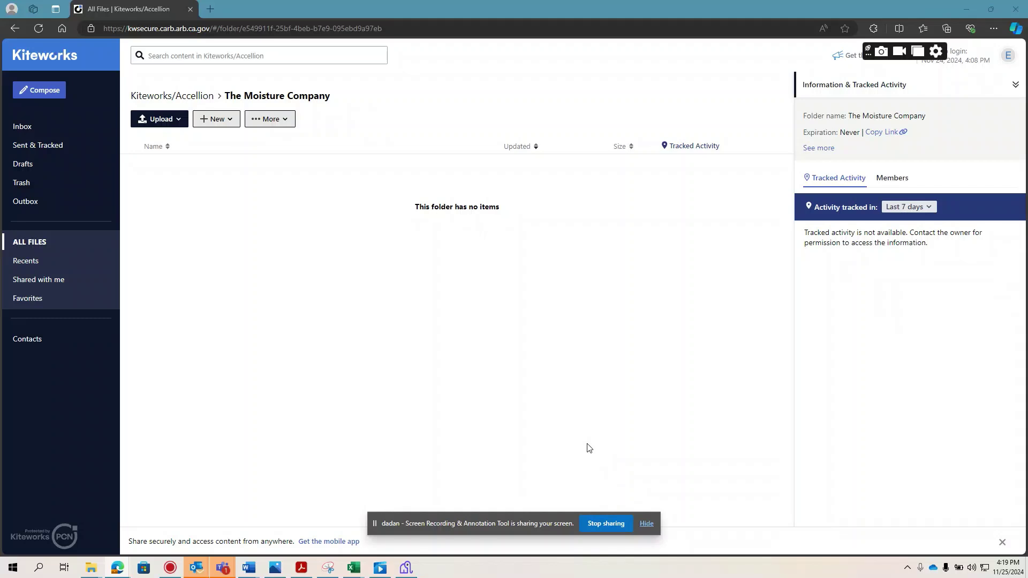
Upload all six CSVs from OneDrive > CSVs for CARB, starting at certification_abcde1234, to Kiteworks.
click(167, 120)
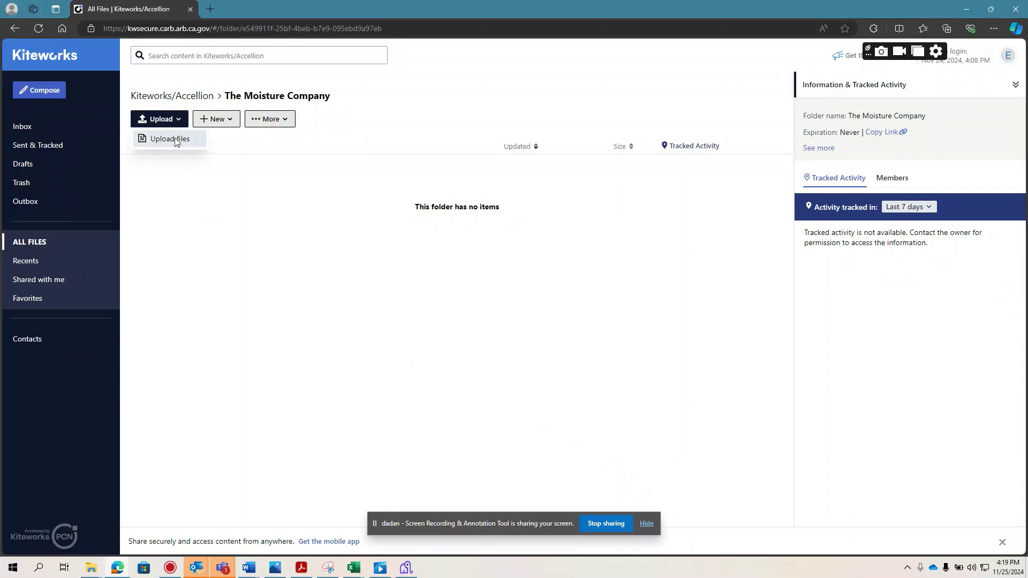
click(174, 138)
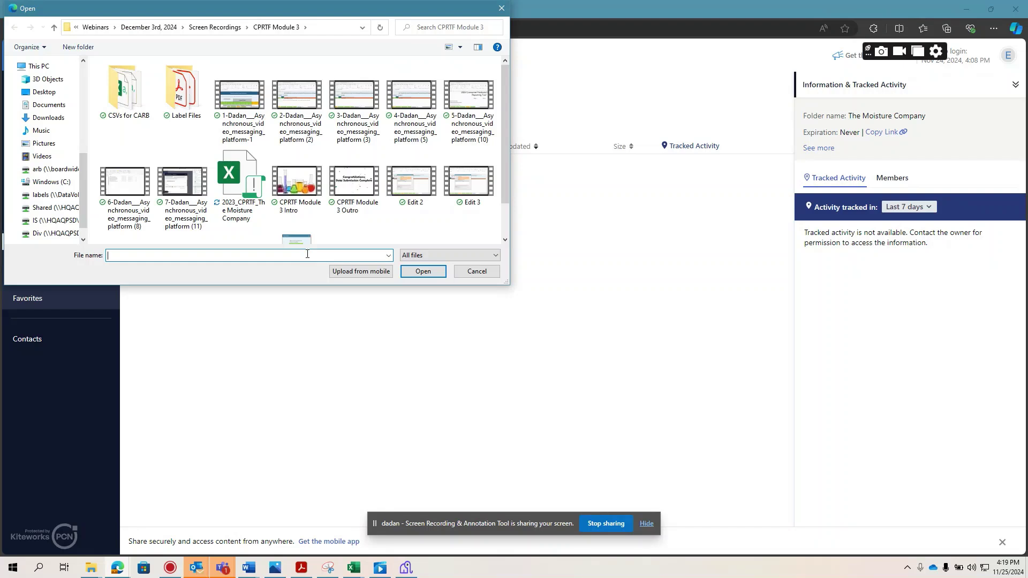
drag(86, 172, 104, 147)
click(69, 106)
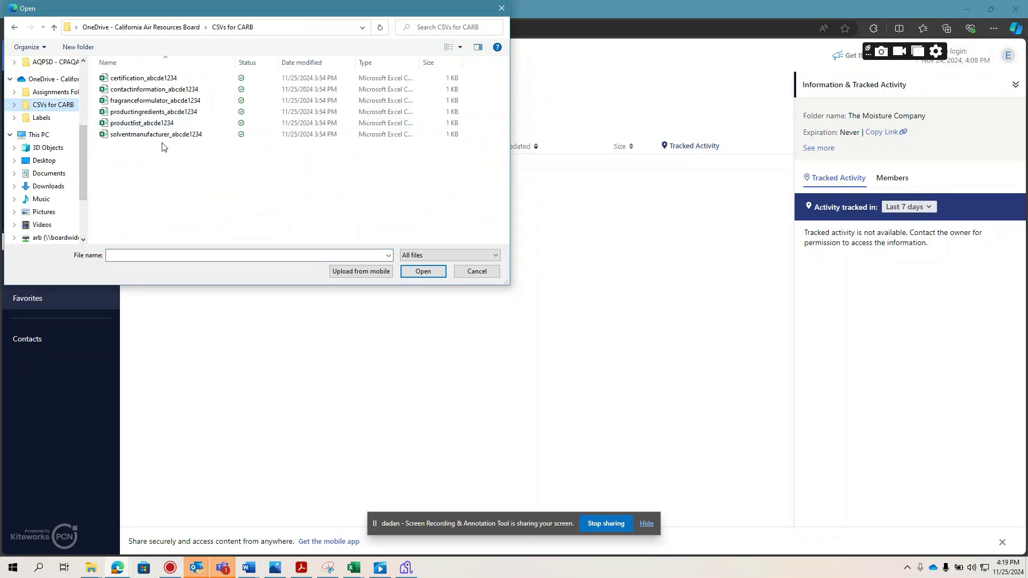
click(144, 78)
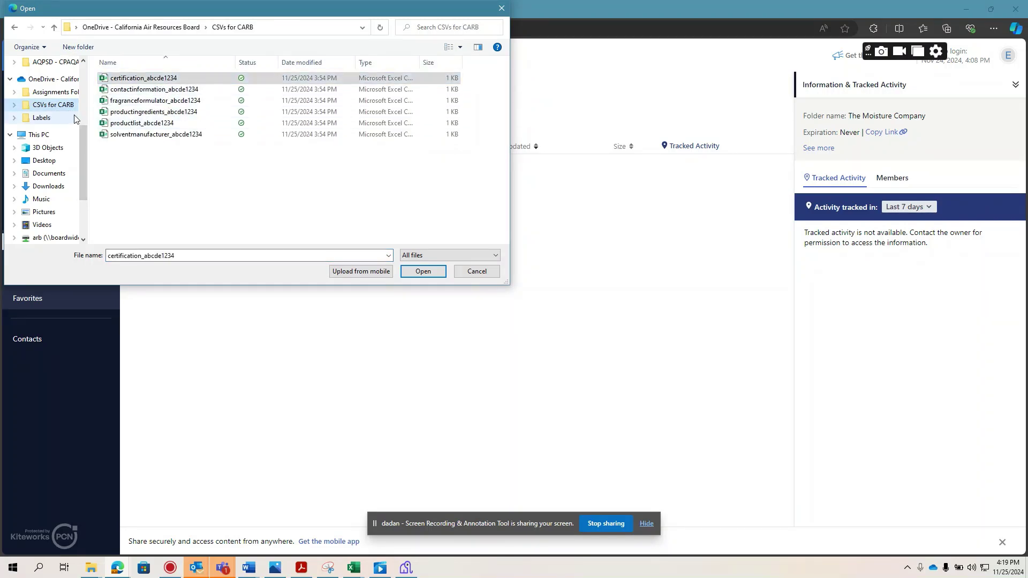
shift+click(137, 137)
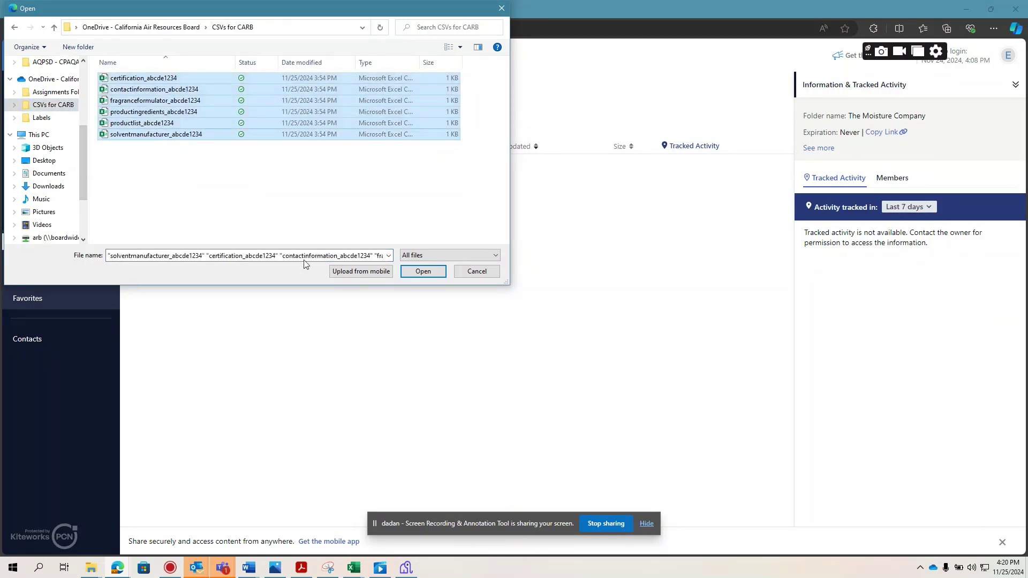
click(425, 272)
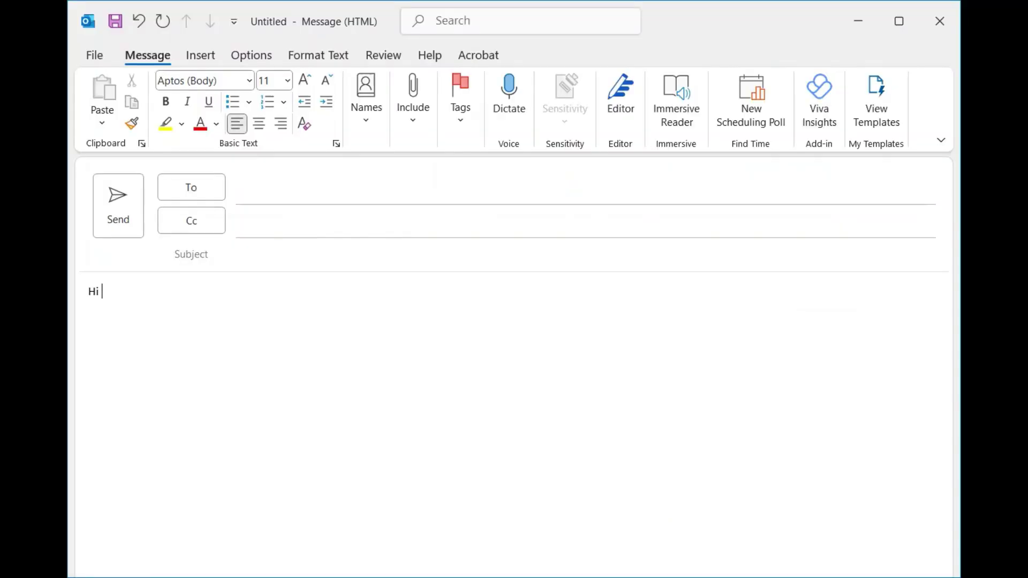
Write the greeting to the recipient, the line 'I've uploaded my CSVs for the CPRT to Kiteworks.', and the sender's signature.
key(Return)
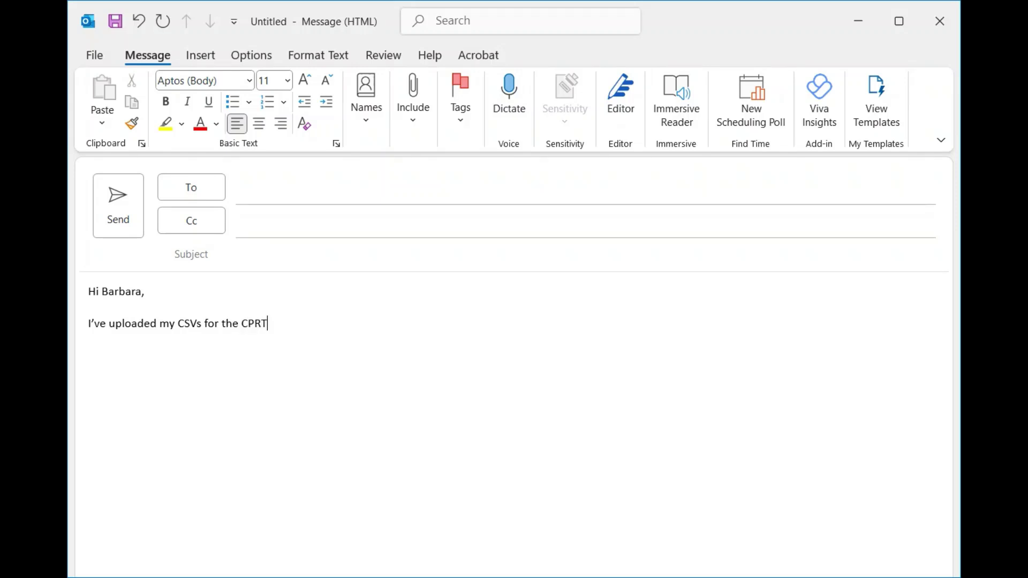
key(Return)
key(Return)
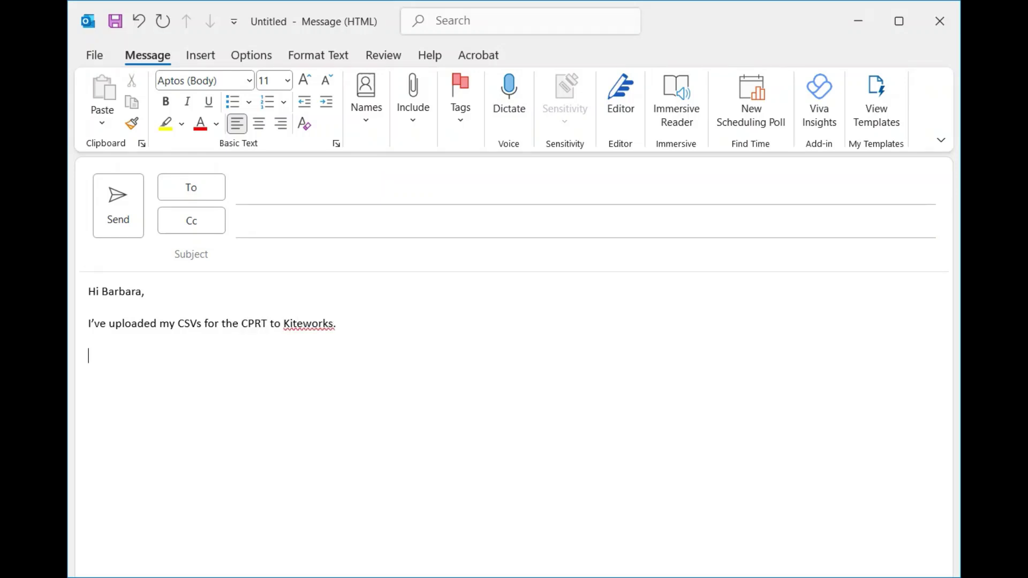
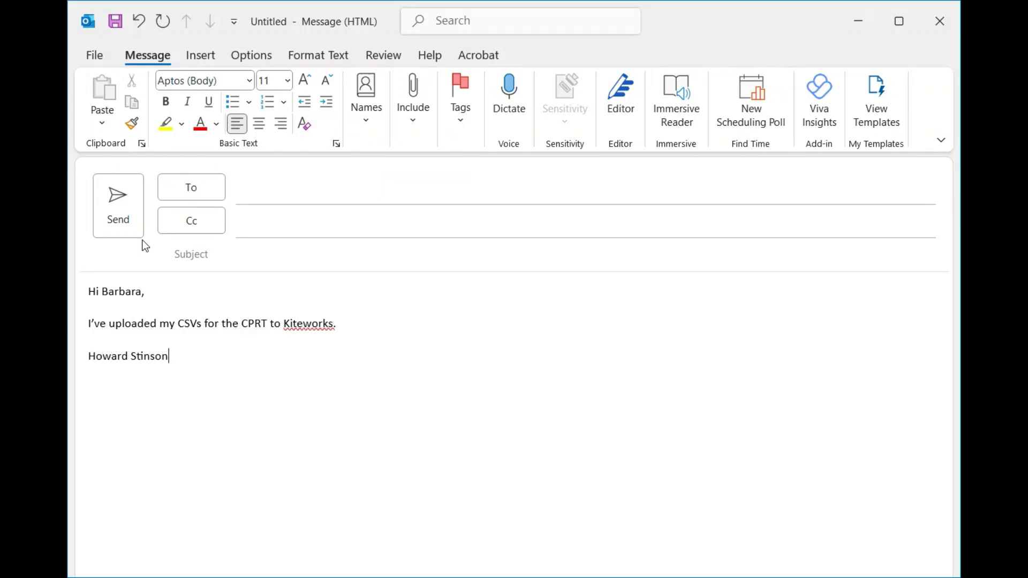
Address the email to the recipient, add the 2023 group in Cc, and set subject 'CSVs Uploaded to Kiteworks'.
click(296, 193)
click(287, 233)
text(2023)
click(291, 256)
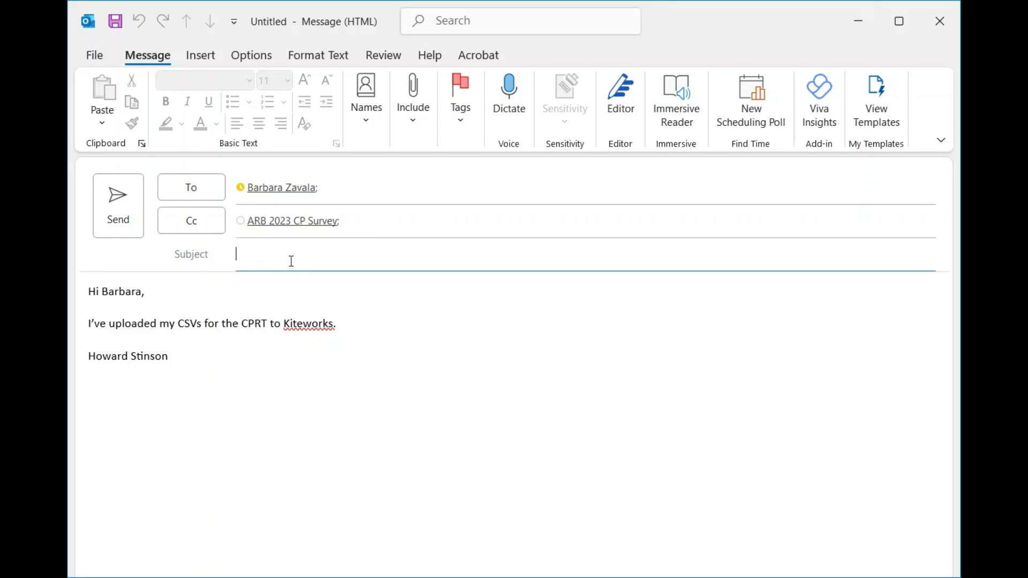
text(CSVs Uploaded to Ki)
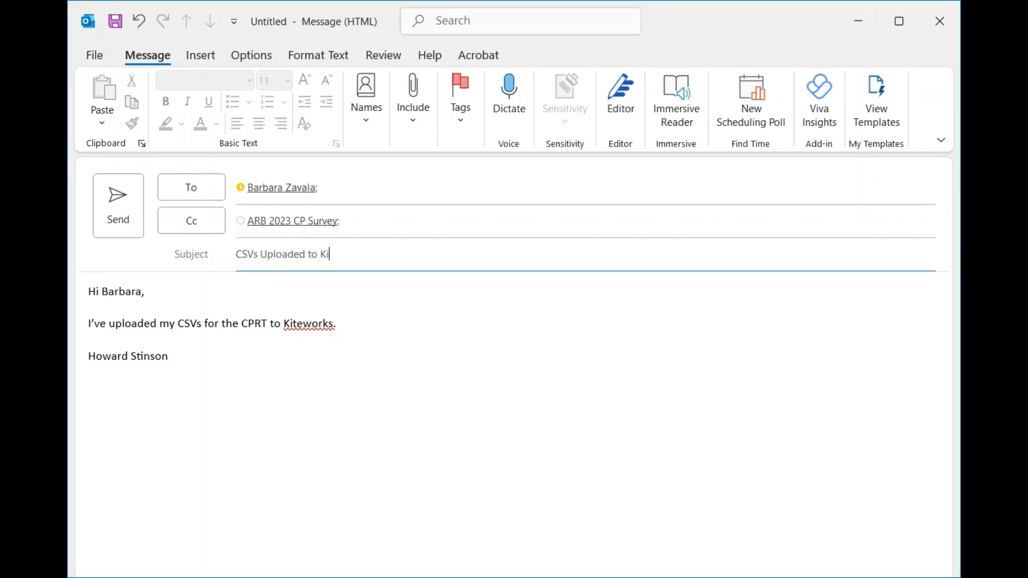
text(teworks)
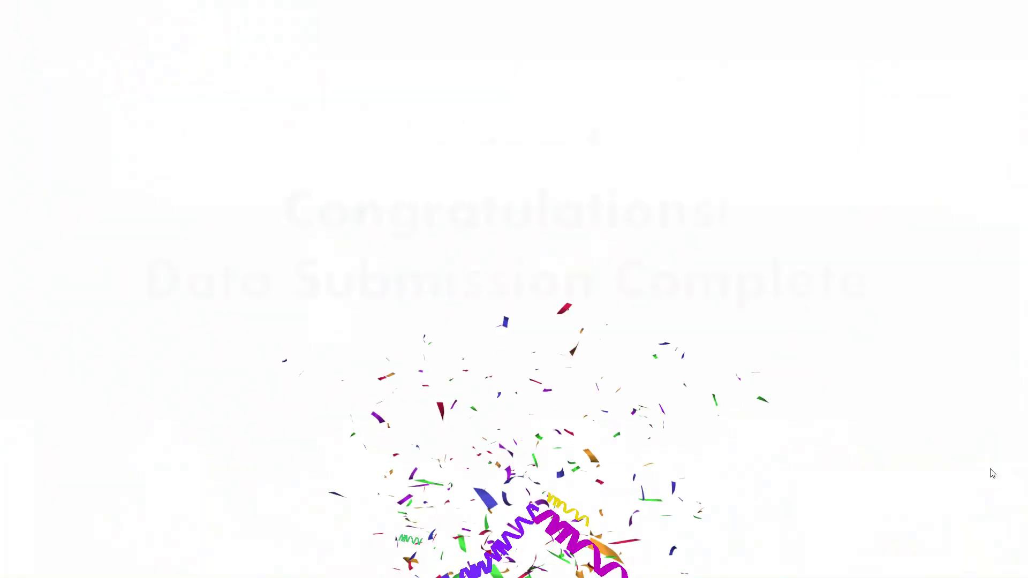